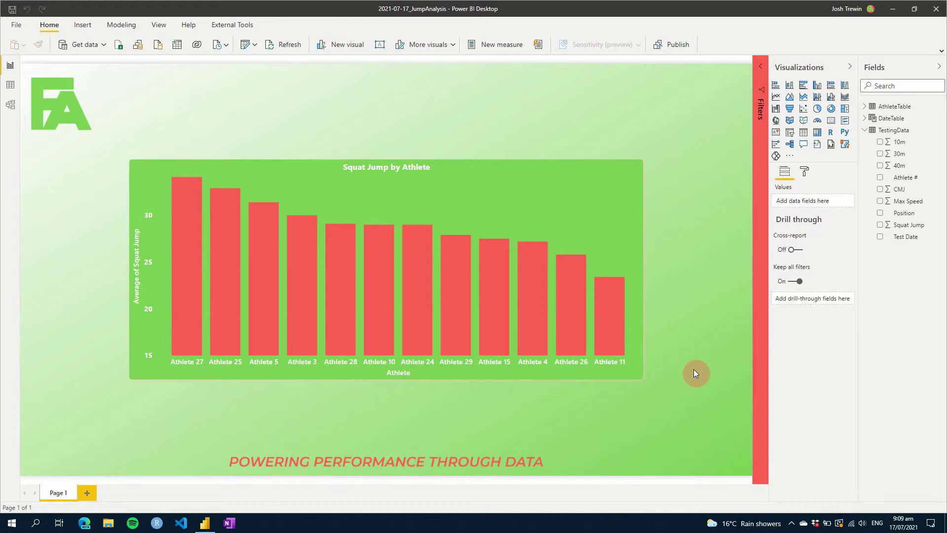
Step: Inspect the Squat Jump chart's fields, then deselect the chart
click(637, 239)
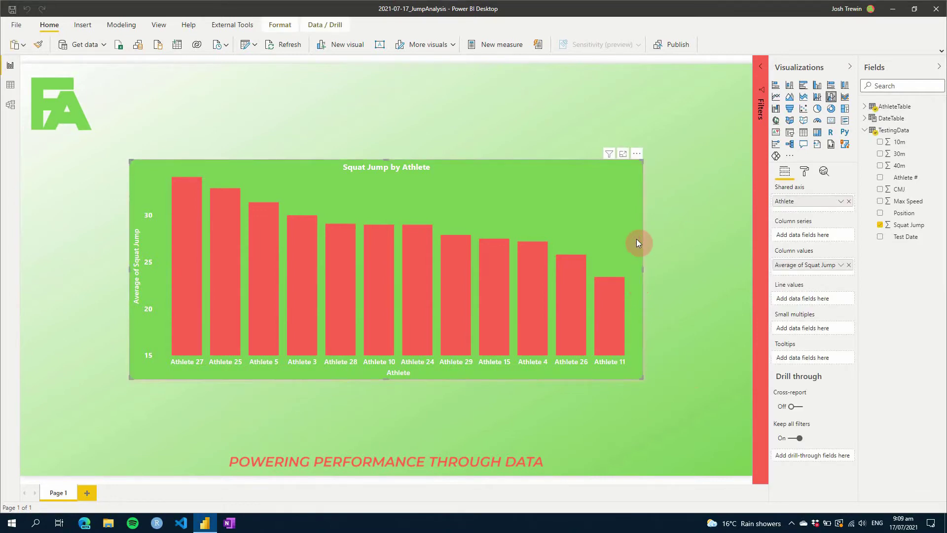
click(185, 211)
click(204, 290)
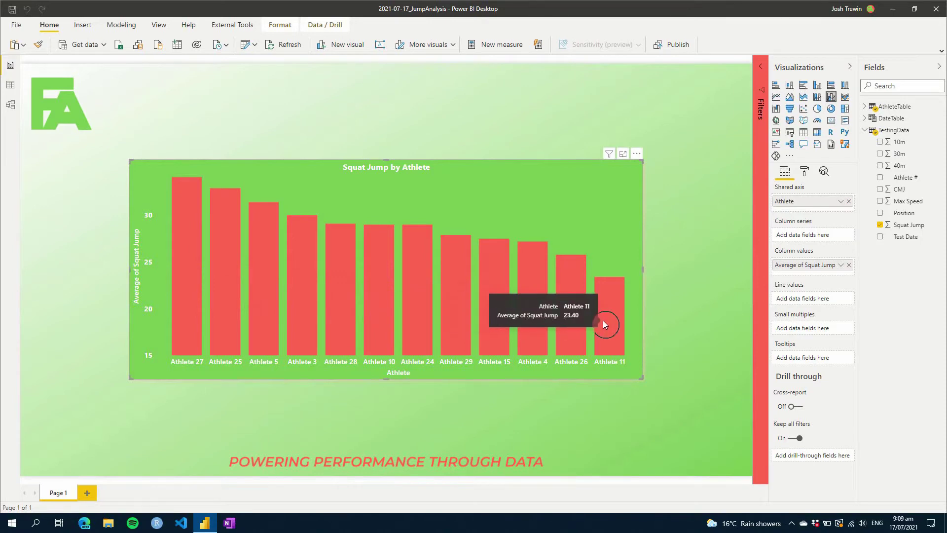
click(645, 321)
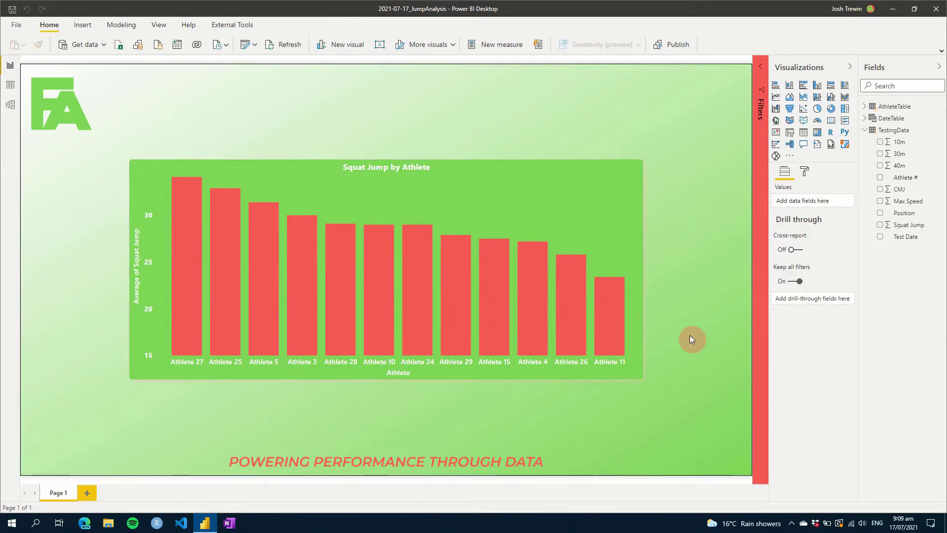
Step: Create the TestingData measure Average SJ = AVERAGE('TestingData'[Squat Jump])
click(894, 134)
right_click(896, 136)
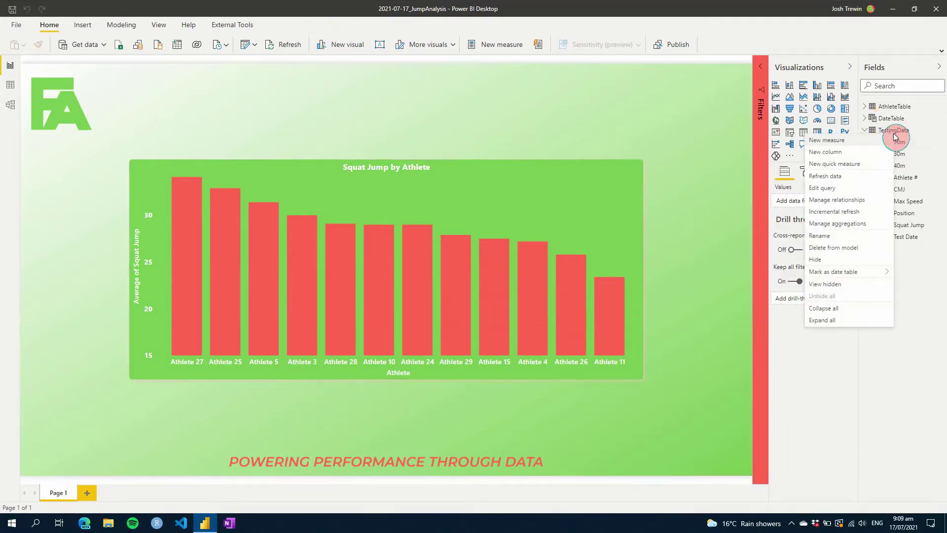
click(830, 134)
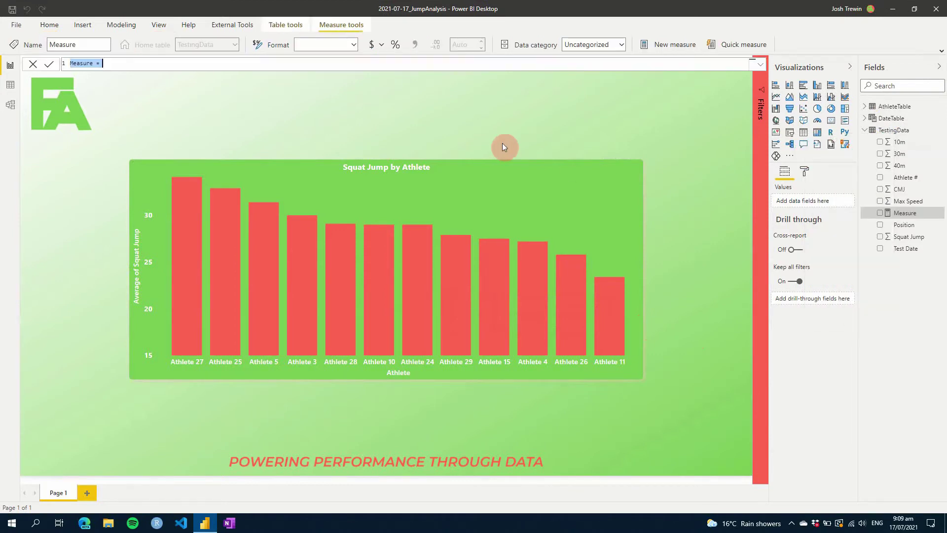
text(Average SJ = AVE)
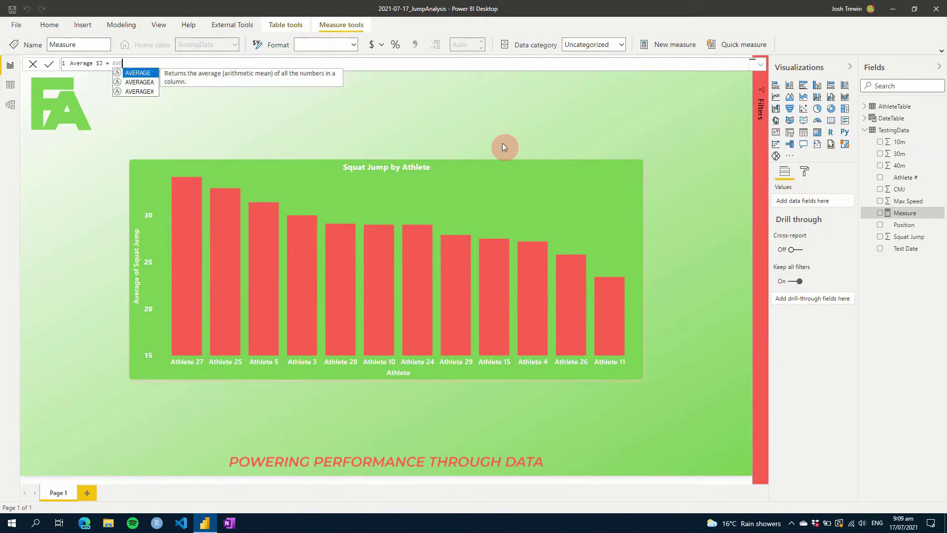
key(Tab)
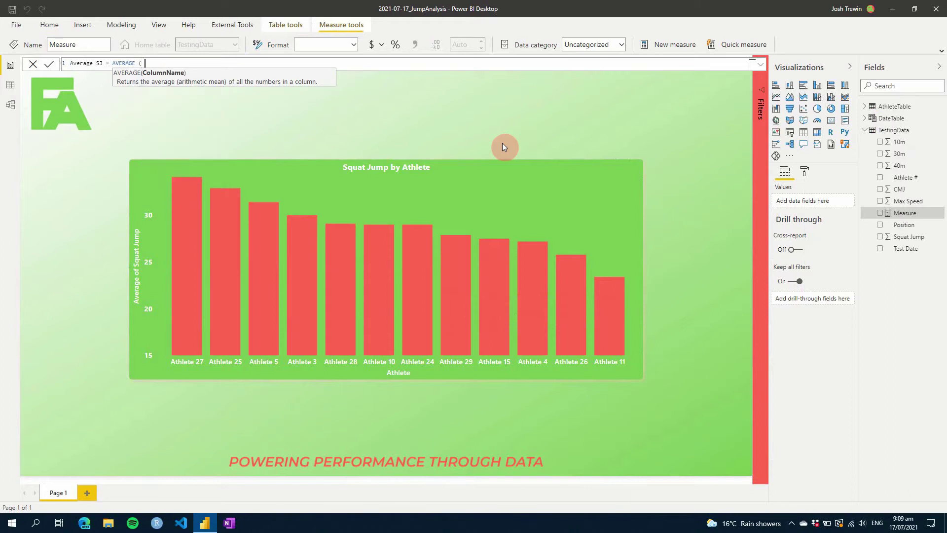
text('tes)
key(Down)
key(Down)
key(Down)
key(Down)
key(Down)
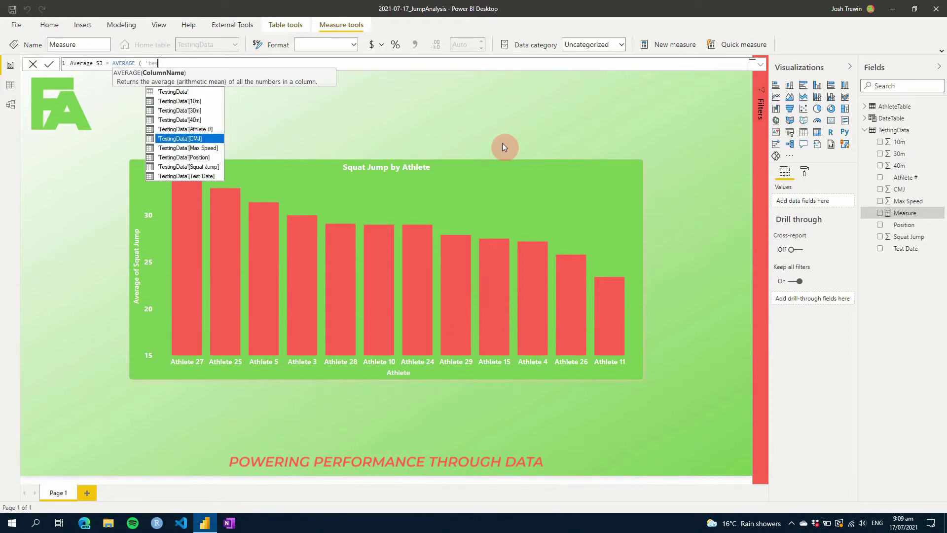
key(Down)
key(Down)
key(Down)
key(Tab)
text())
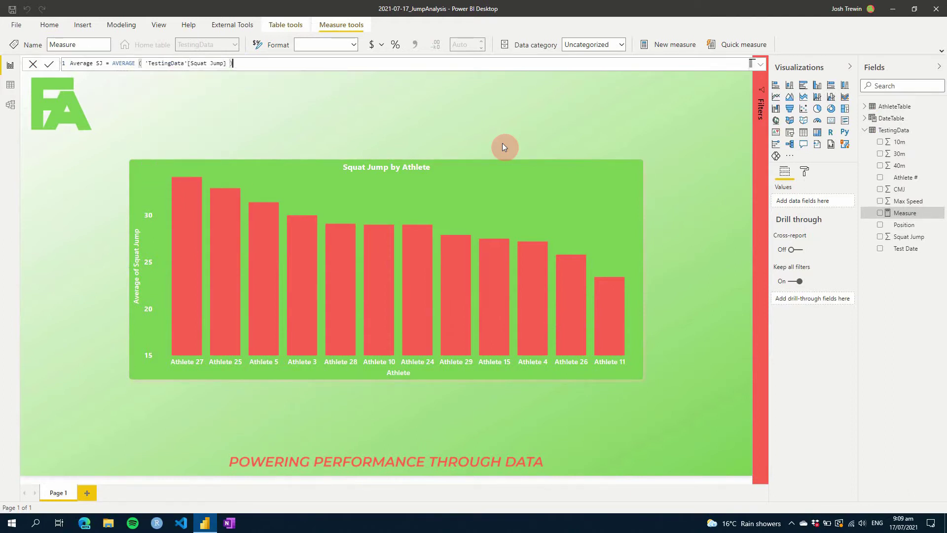
key(Return)
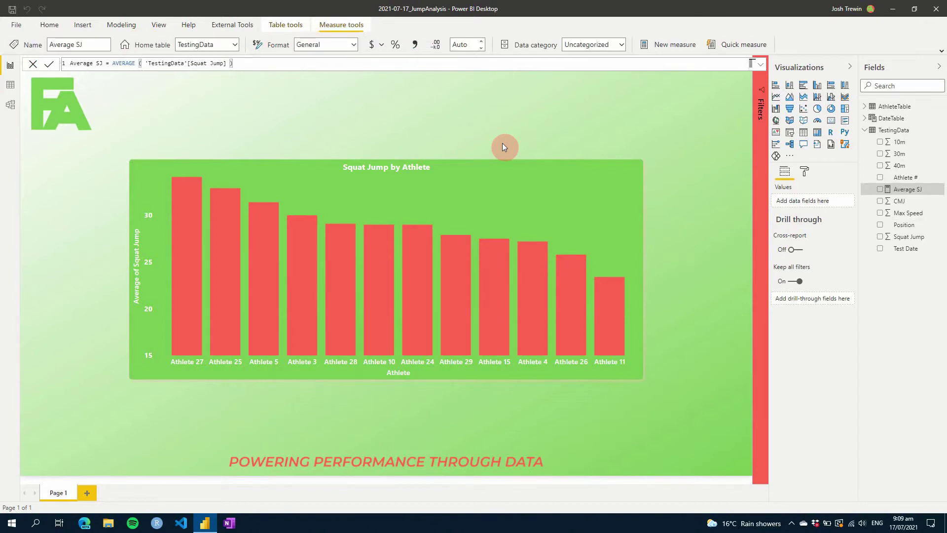
Step: Add Average SJ to the Squat Jump chart's line values
click(570, 205)
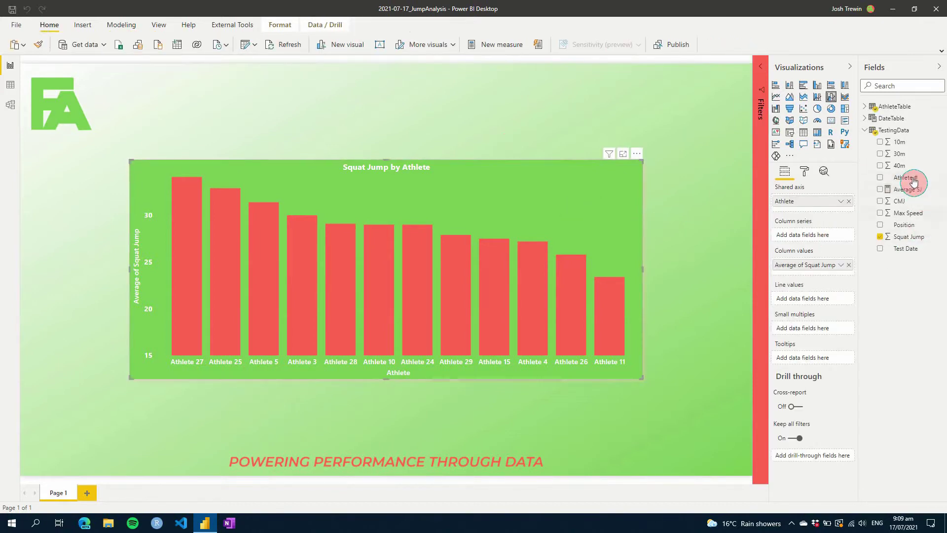
drag(908, 190, 827, 298)
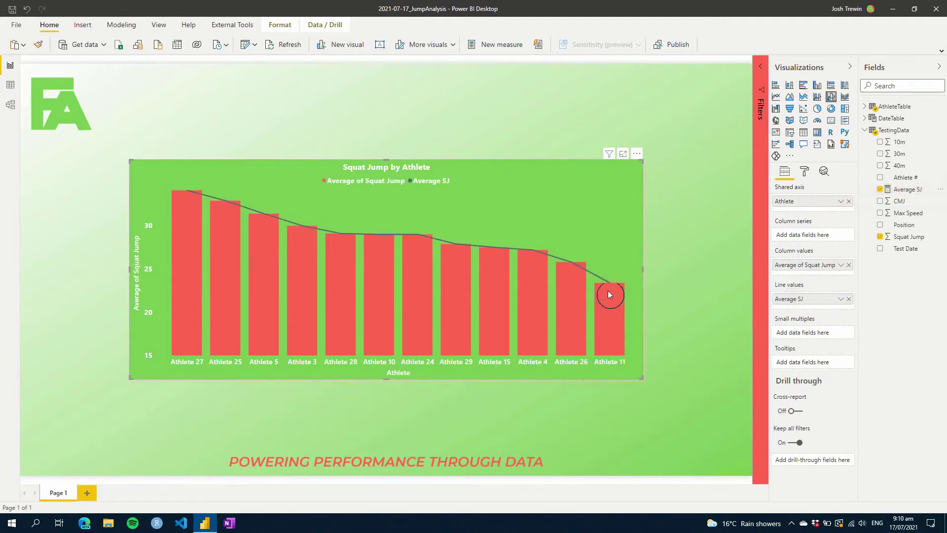
mouse_move(602, 334)
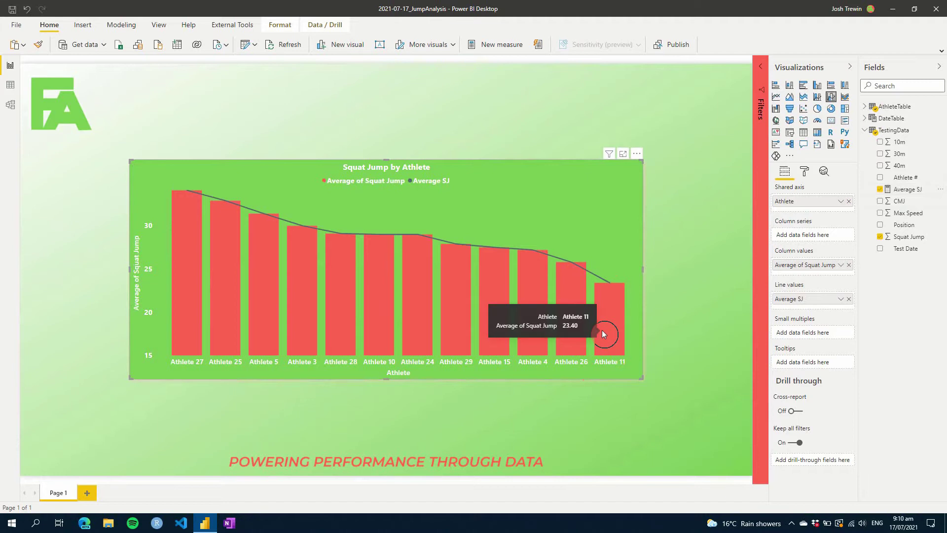
click(905, 189)
Step: Change Average SJ to CALCULATE(AVERAGE('TestingData'[Squat Jump]), ALLSELECTED('TestingData'))
click(113, 63)
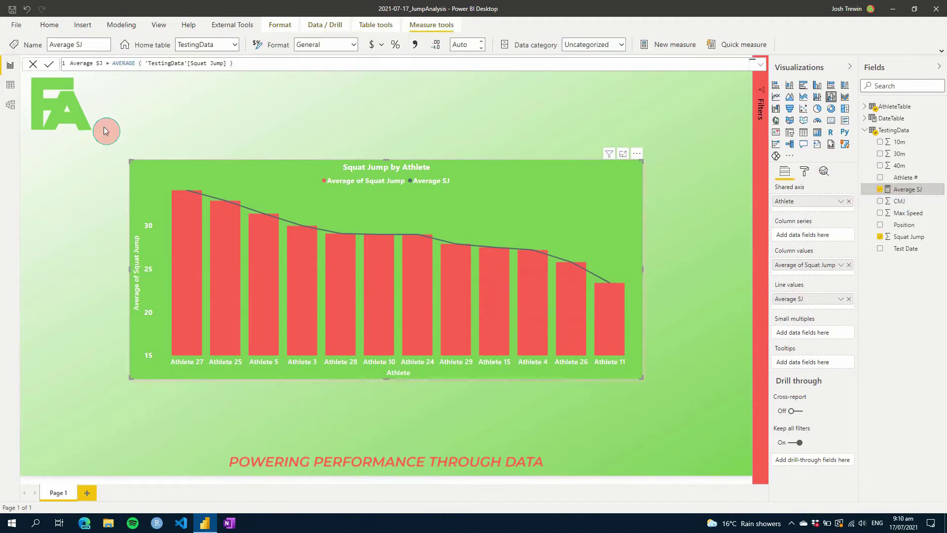
text(CALCULATE ()
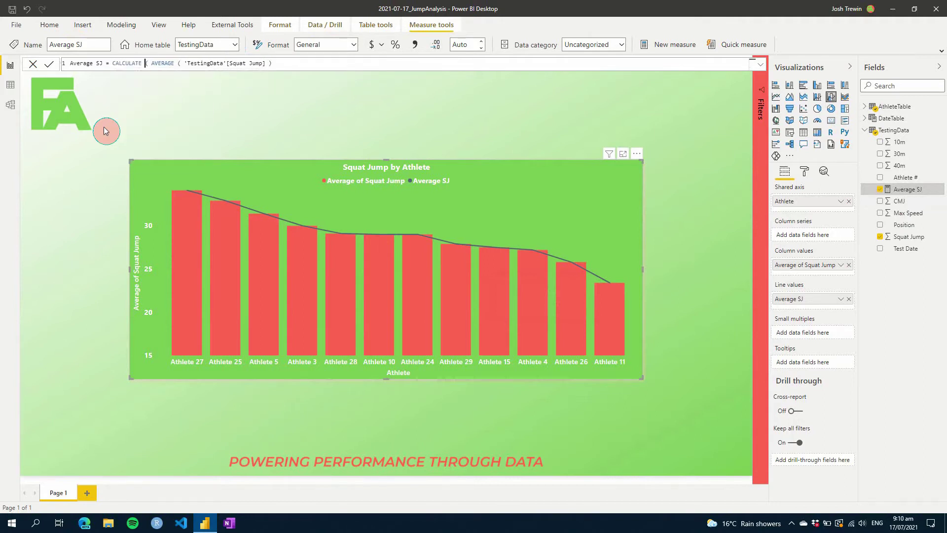
key(ctrl+Right)
key(ctrl+Right)
key(ctrl+Right)
key(ctrl+Right)
key(ctrl+Right)
key(ctrl+Right)
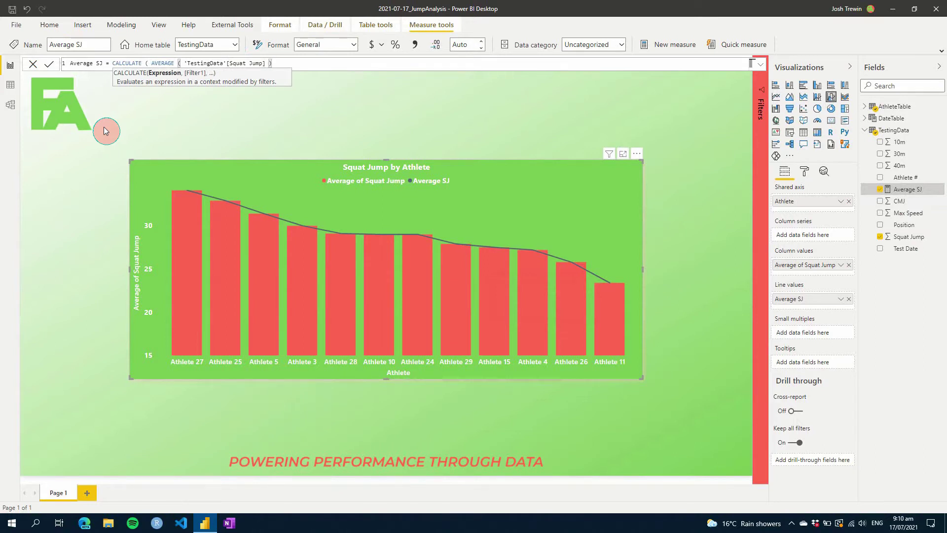
text(, ALL)
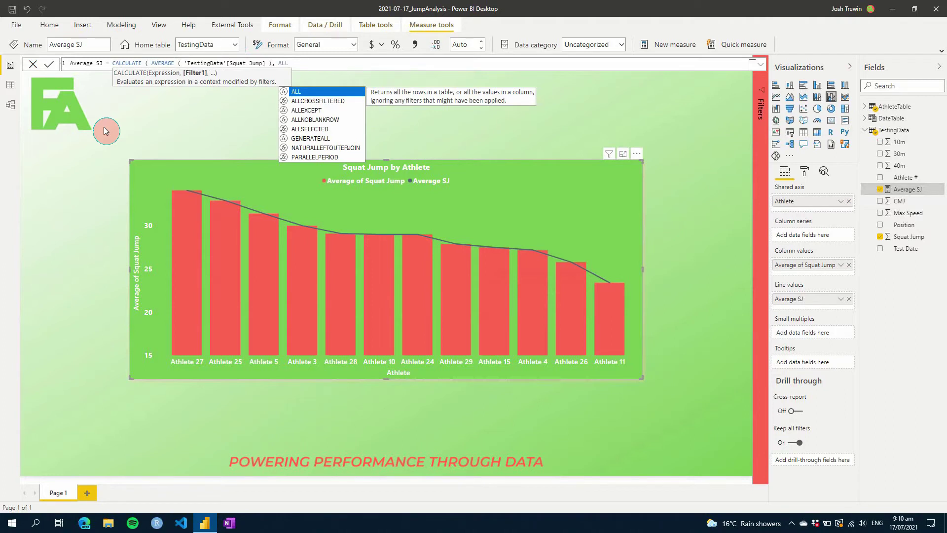
key(Down)
key(Down)
key(Down)
key(Down)
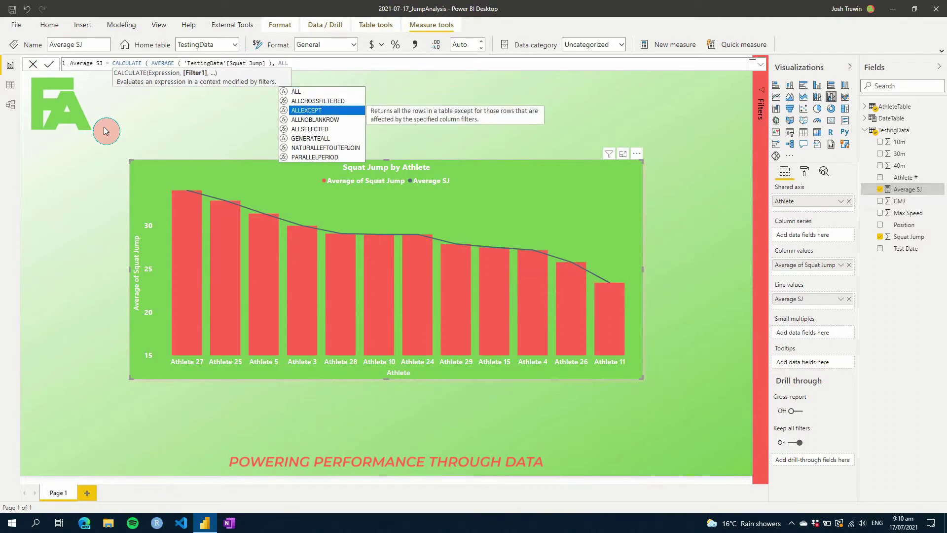
key(Tab)
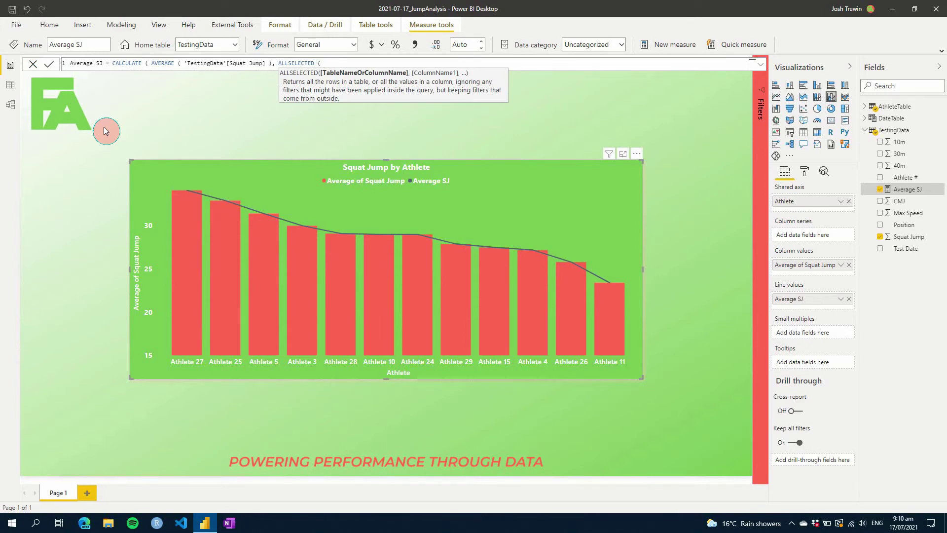
text('Test)
key(Tab)
text() ))
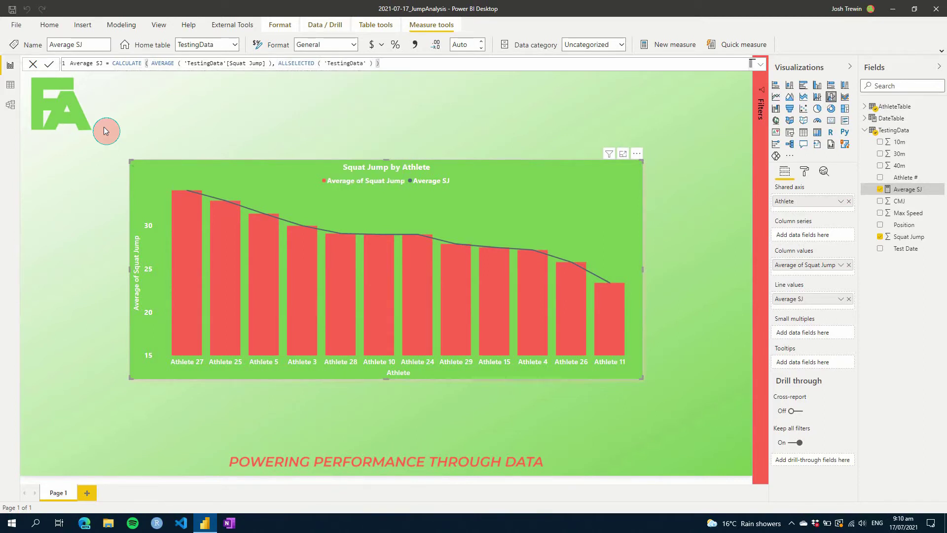
key(Return)
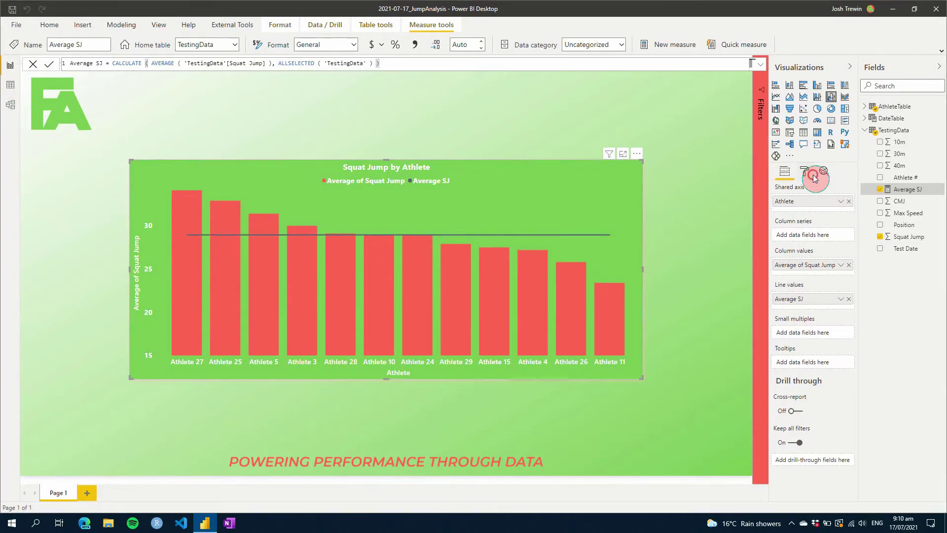
Step: Set the Average SJ line style to Dashed
click(805, 171)
click(800, 343)
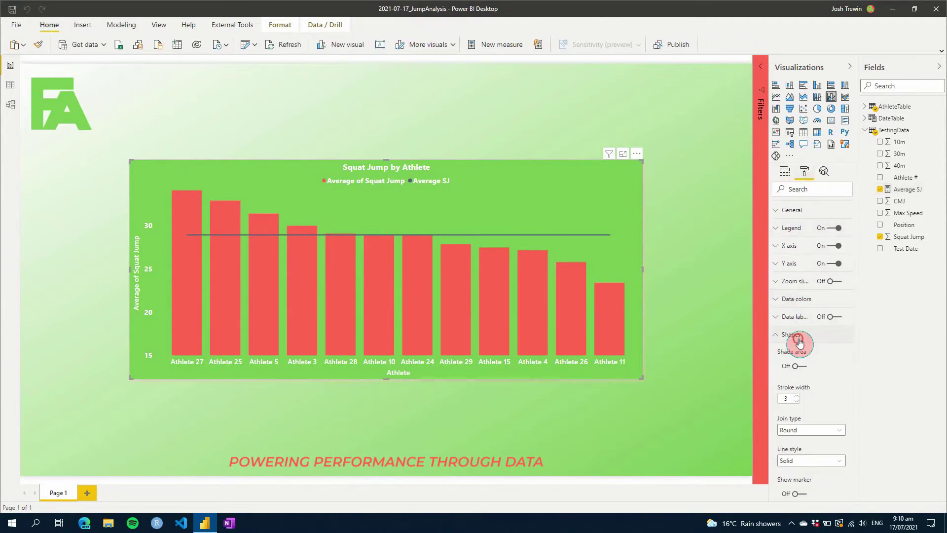
scroll(822, 381, down, 3)
click(817, 379)
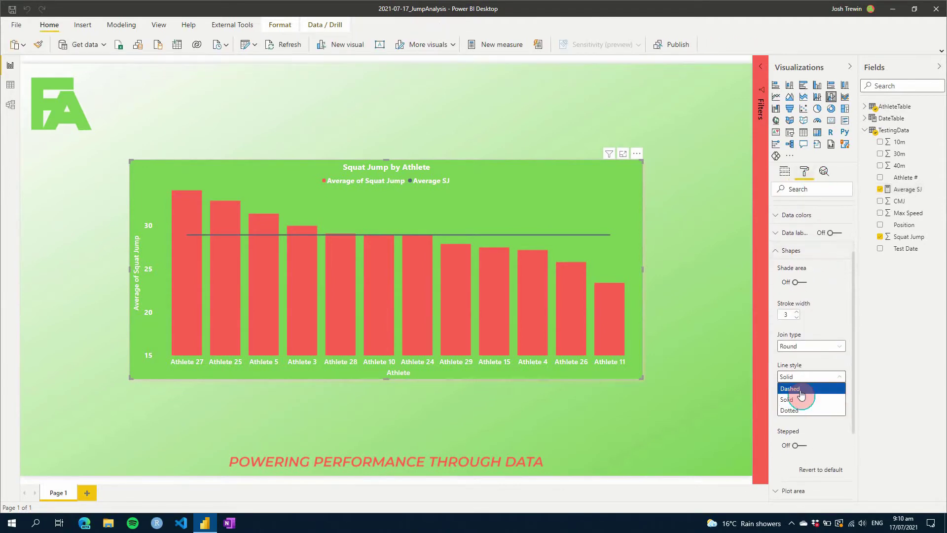
click(796, 389)
scroll(815, 316, up, 3)
Step: Colour the Average SJ line black and collapse the format sections
click(797, 283)
click(788, 315)
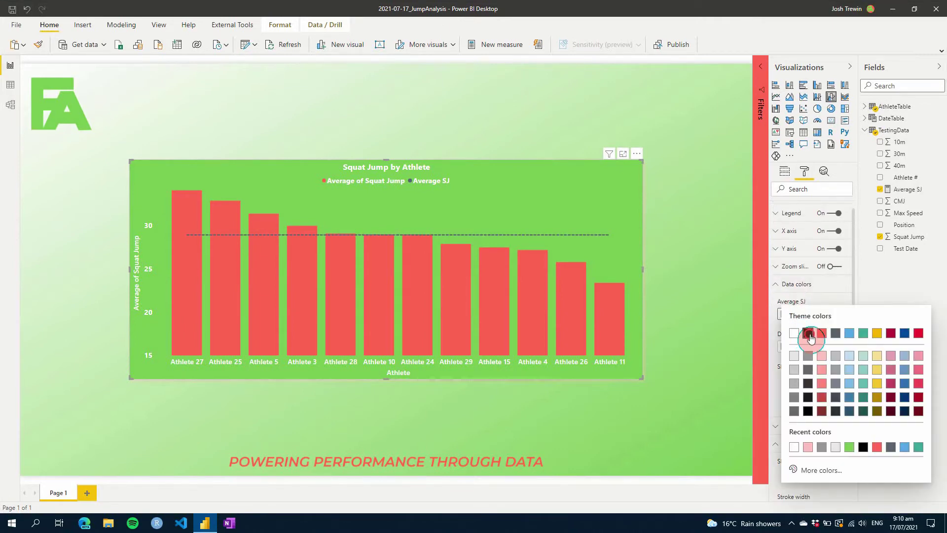
click(808, 333)
click(815, 287)
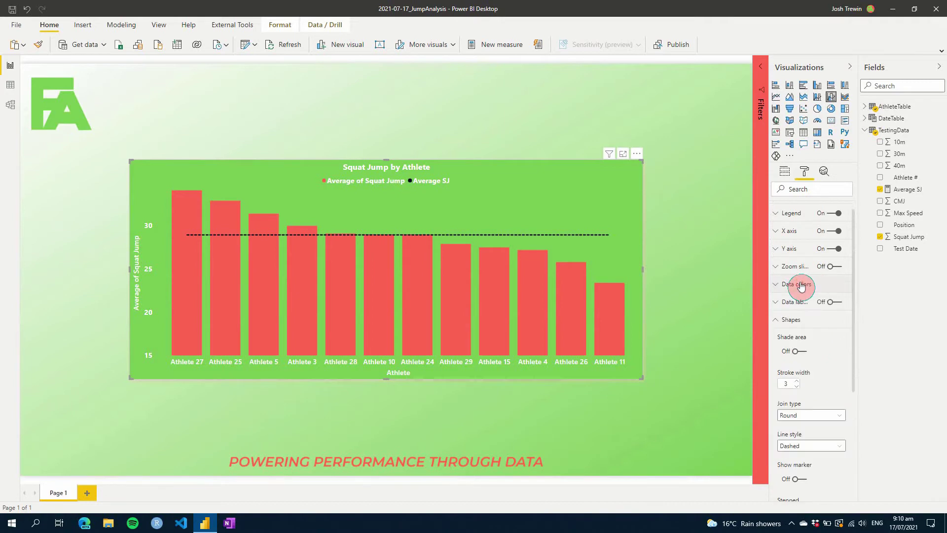
click(792, 318)
click(726, 308)
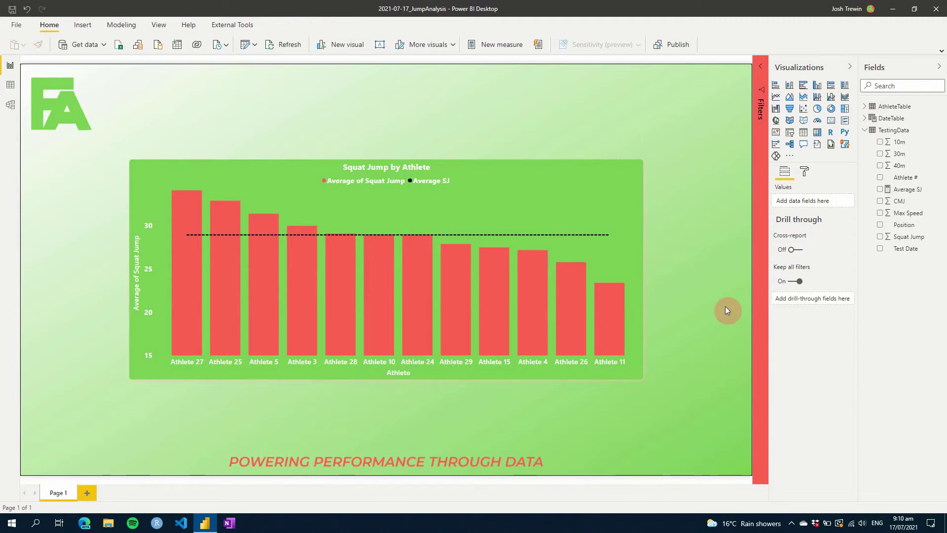
Step: Copy the Average SJ expression into a new Standard Dev SJ measure in TestingData
click(905, 191)
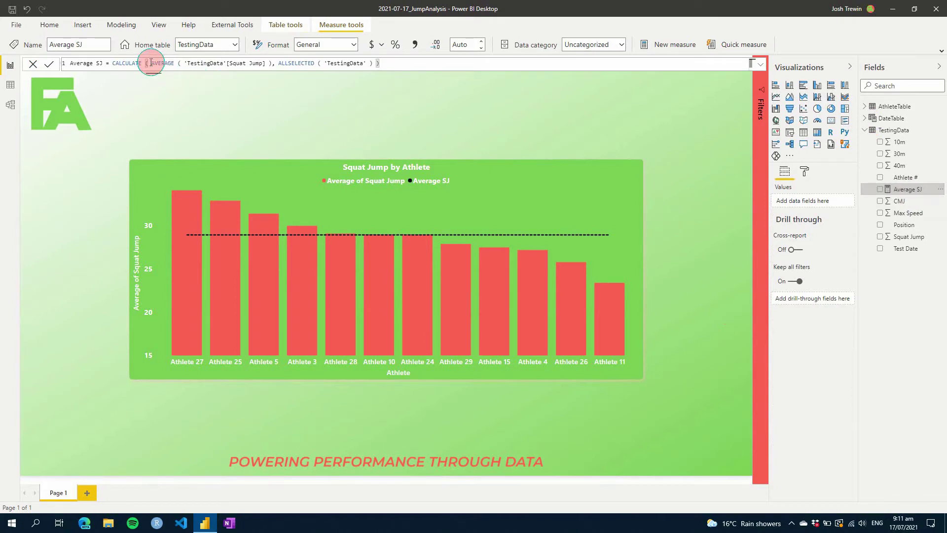
click(399, 66)
drag(398, 67, 114, 63)
key(ctrl+c)
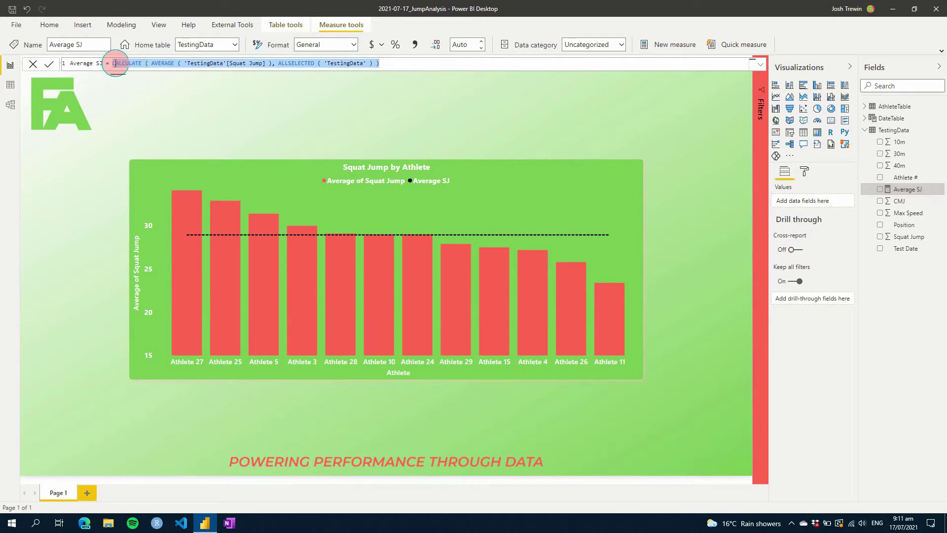
right_click(893, 133)
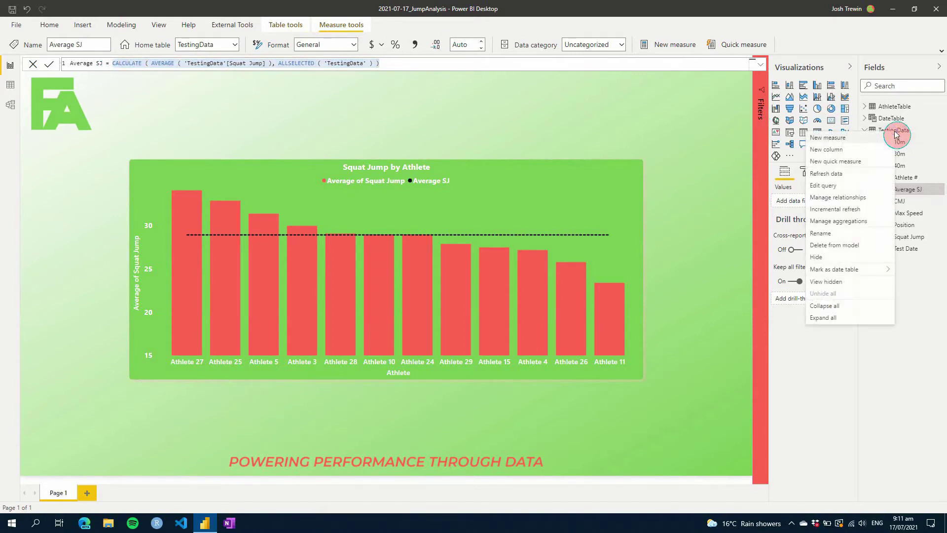
click(839, 140)
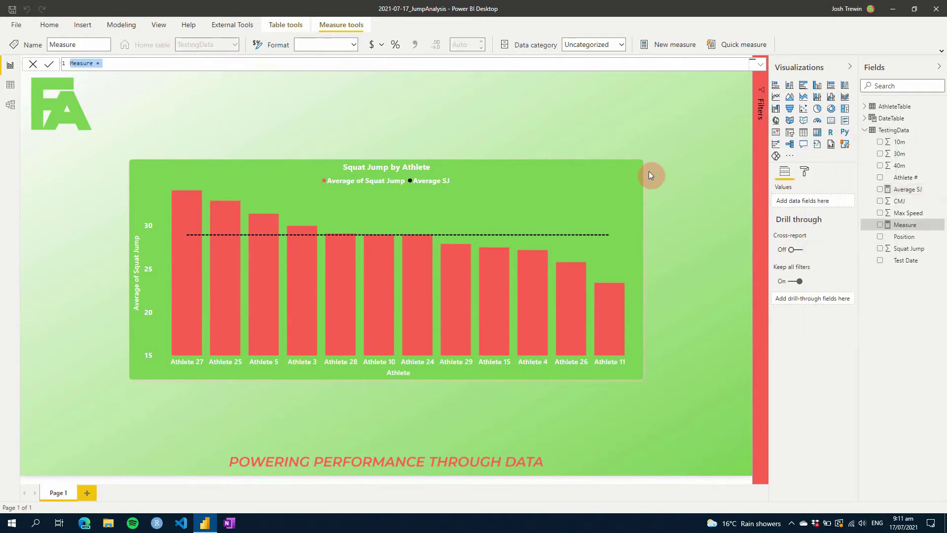
text(Standard Dev SJ =)
key(ctrl+v)
Step: Replace AVERAGE with STDEV.S, fix the bracket, and commit Standard Dev SJ
double_click(186, 63)
text(ST)
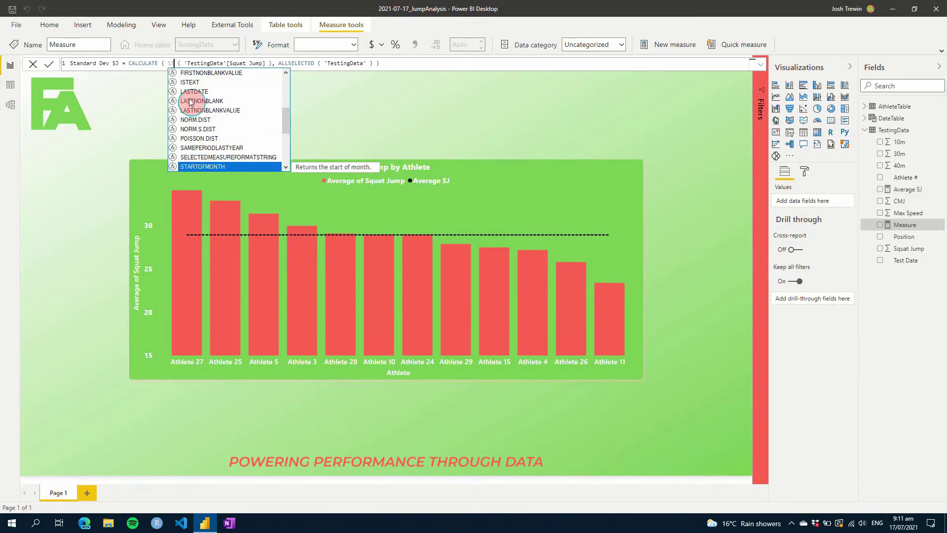
text(D)
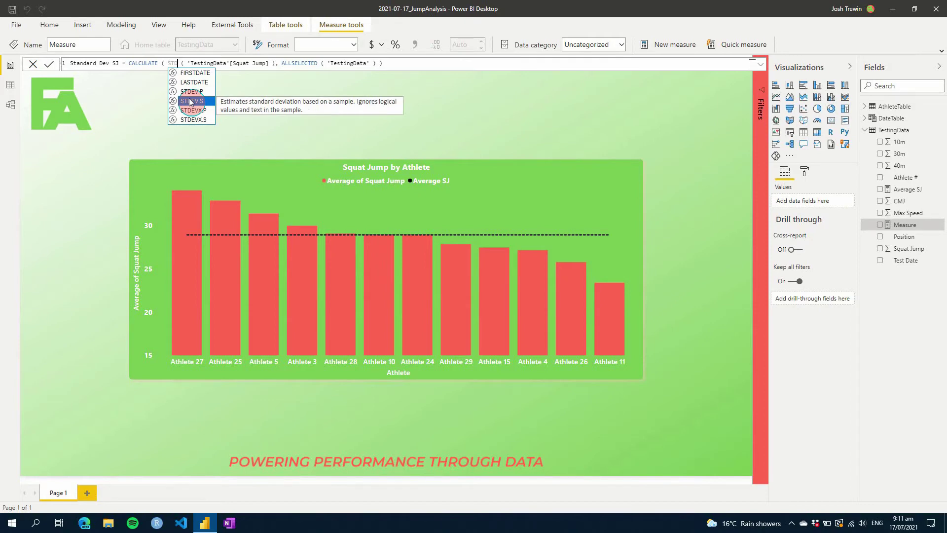
click(190, 102)
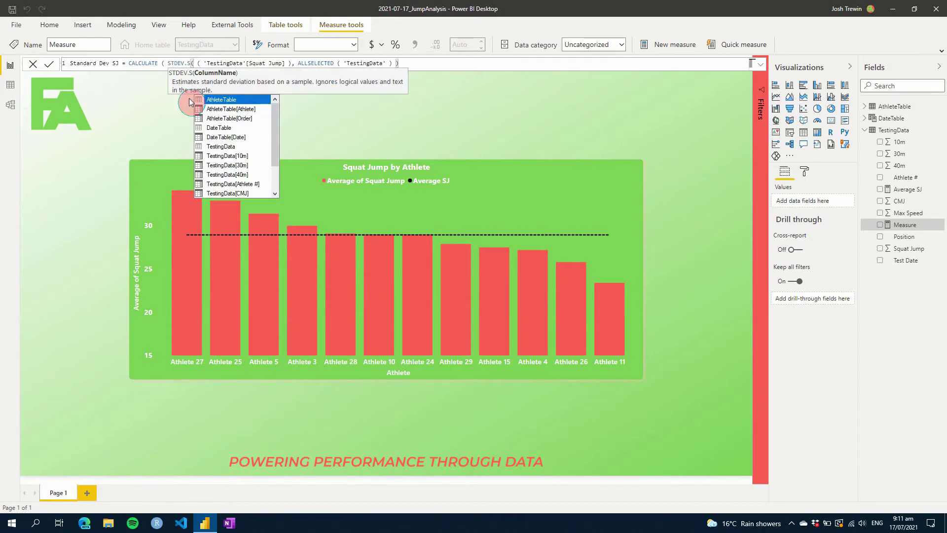
key(BackSpace)
click(399, 63)
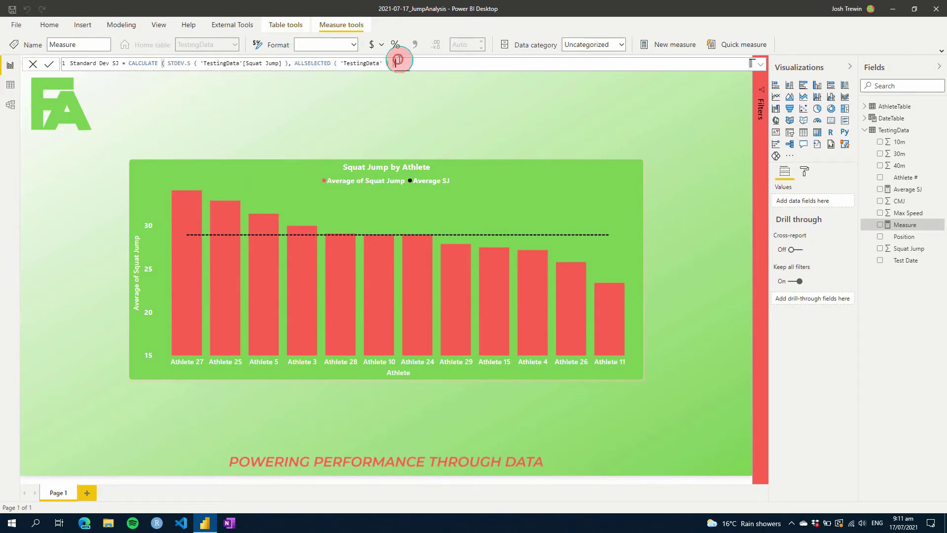
key(Return)
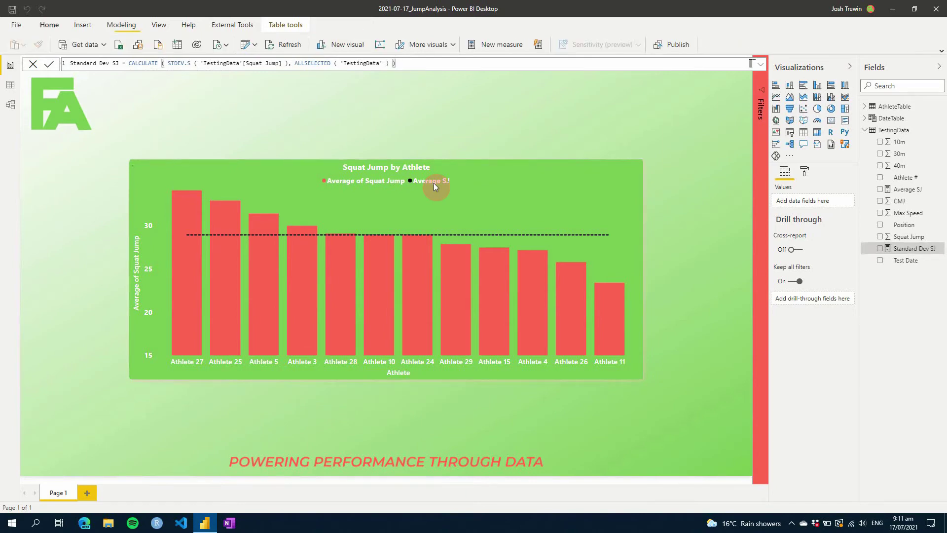
Step: Add Standard Dev SJ as a chart line and try a Y axis start of 0
click(434, 183)
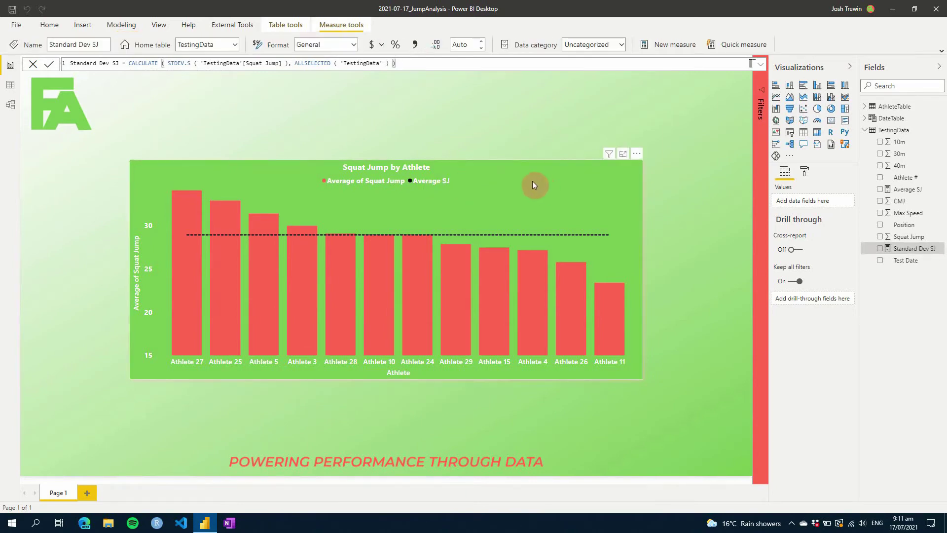
drag(910, 248, 814, 307)
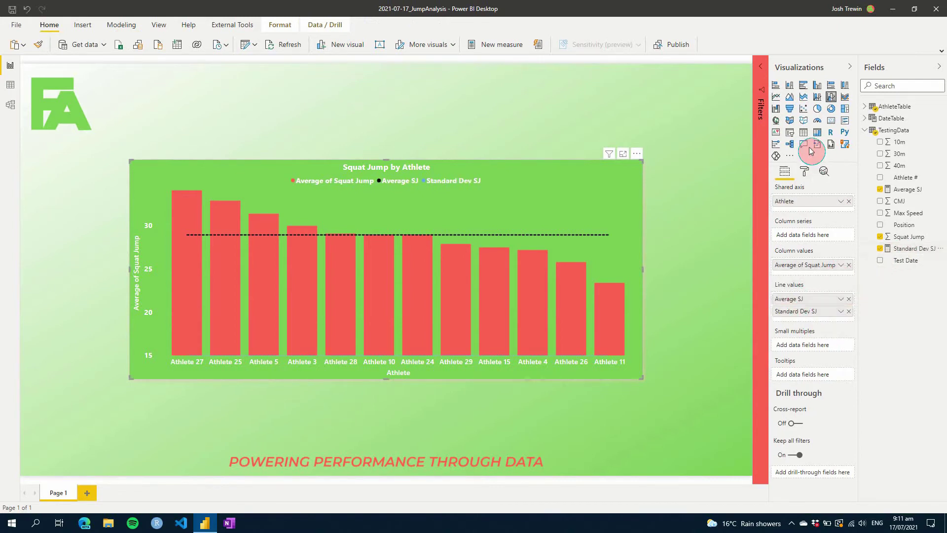
click(804, 170)
click(782, 265)
click(812, 375)
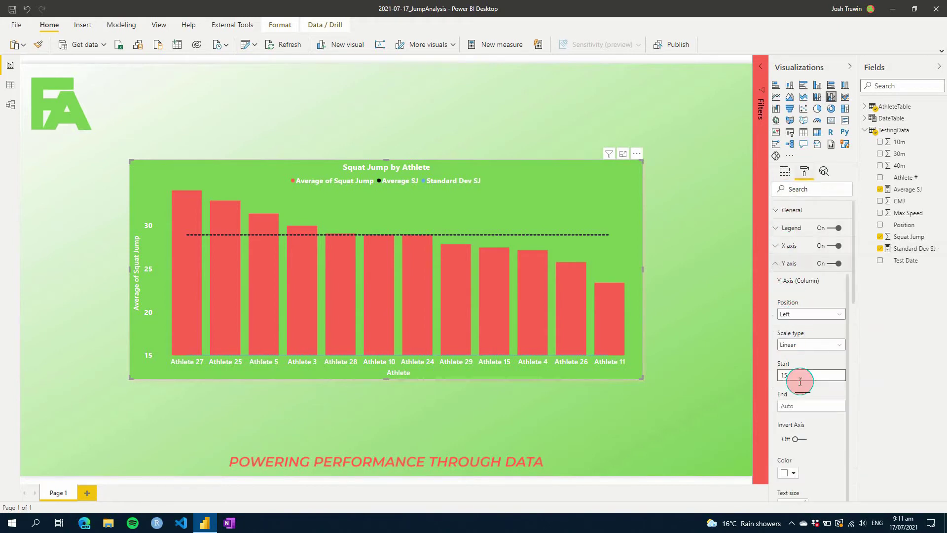
text(0)
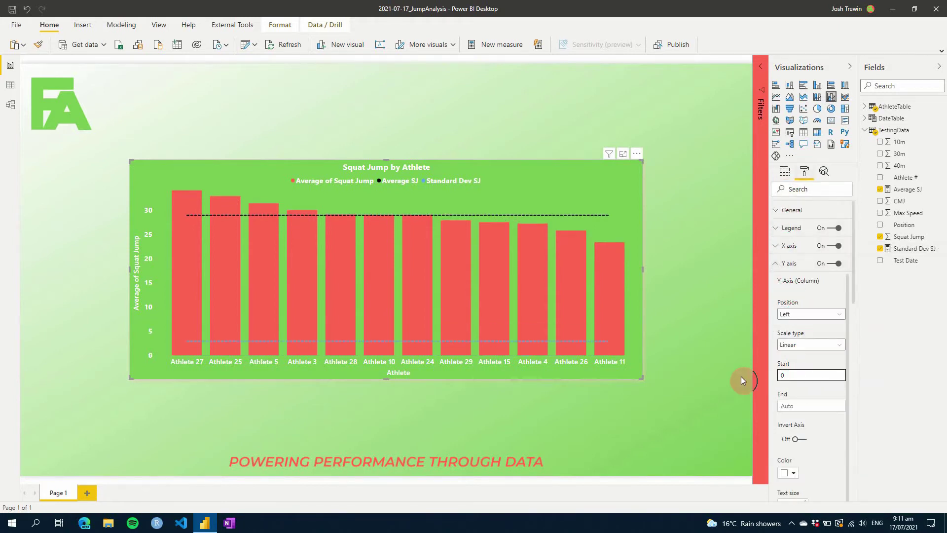
mouse_move(371, 344)
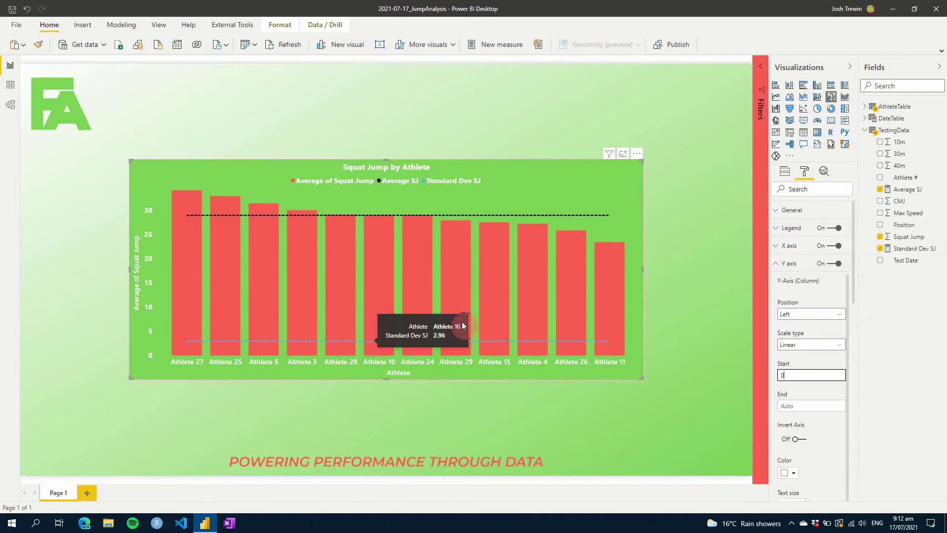
click(789, 375)
Step: Set the Y axis start back to 15 and add an SD SJ + measure to TestingData
text(15)
click(785, 175)
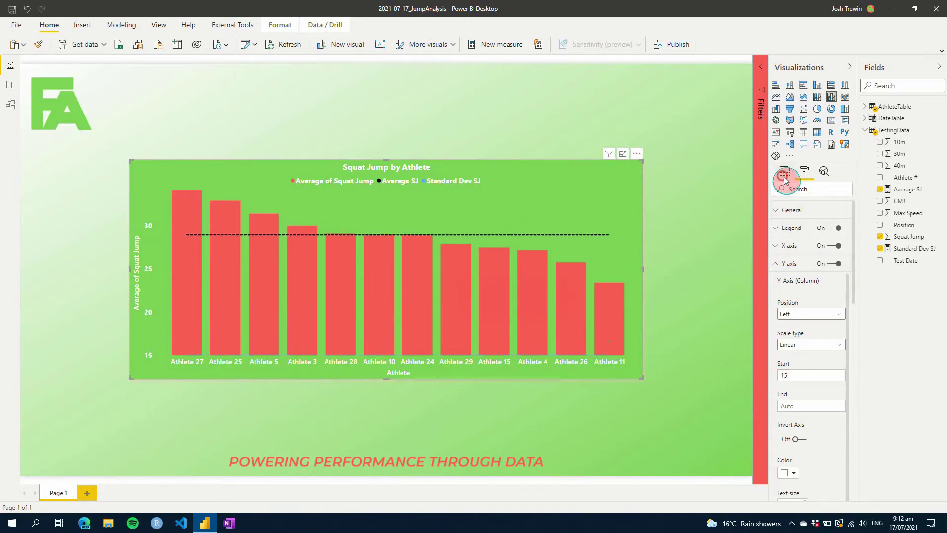
right_click(889, 130)
click(843, 145)
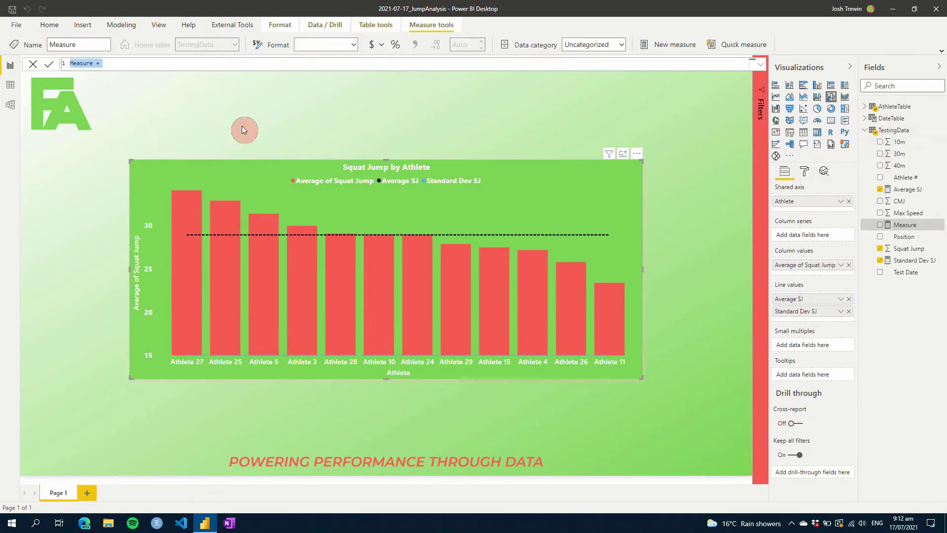
text(S)
text(D SJ + = [Average SJ])
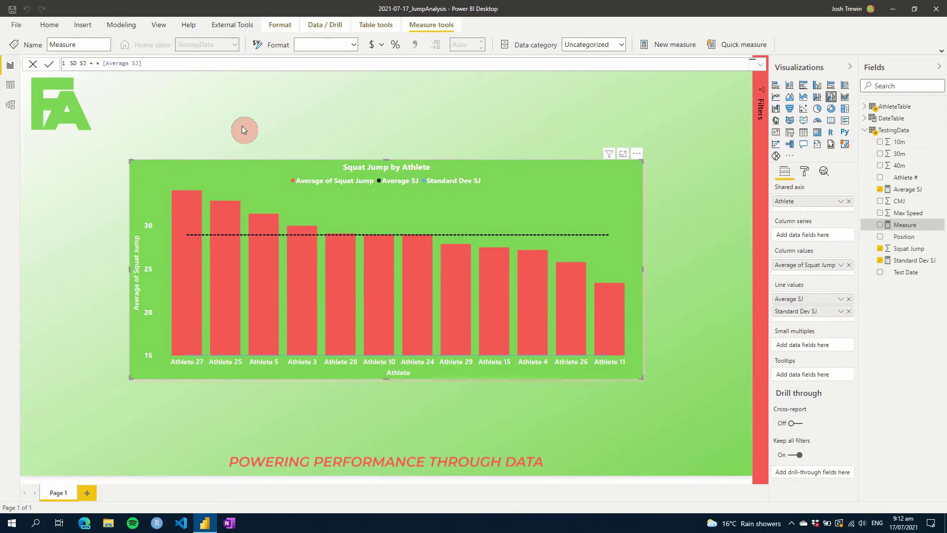
text( - [Standard Dev SJ])
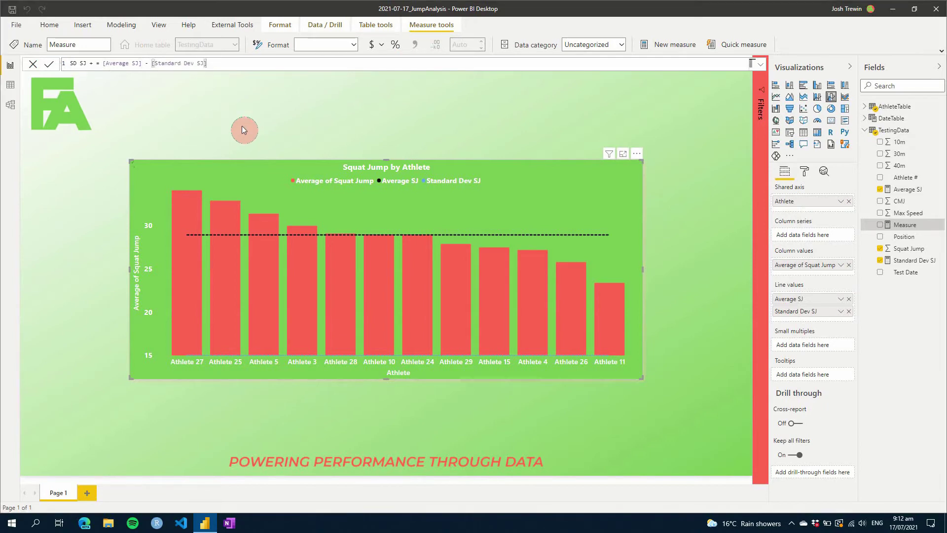
key(Return)
Step: Correct SD SJ + to [Average SJ] + [Standard Dev SJ] and select its formula
click(147, 63)
key(BackSpace)
text(+)
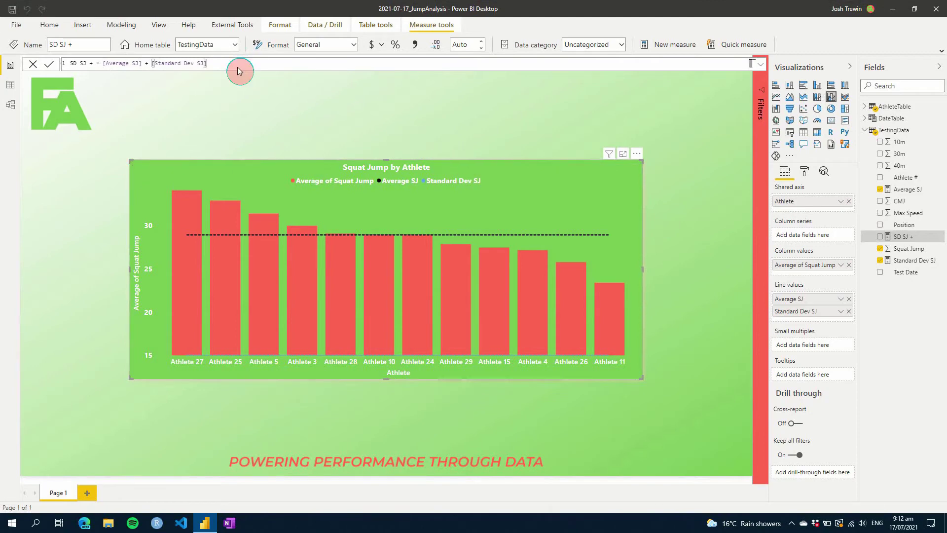
drag(208, 64, 50, 68)
key(ctrl+c)
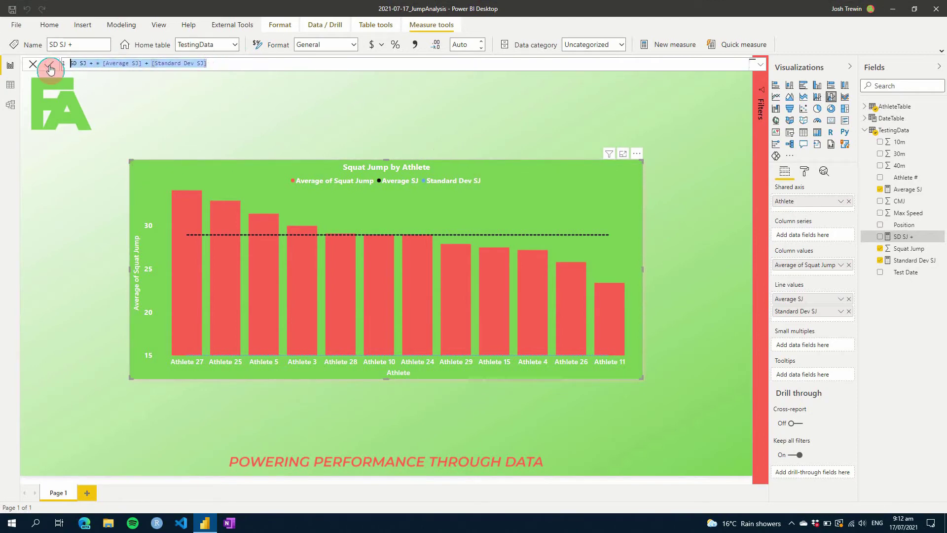
Step: Create SD SJ - = [Average SJ] - [Standard Dev SJ] from the pasted SD SJ + formula
right_click(897, 130)
click(864, 138)
key(ctrl+v)
click(93, 63)
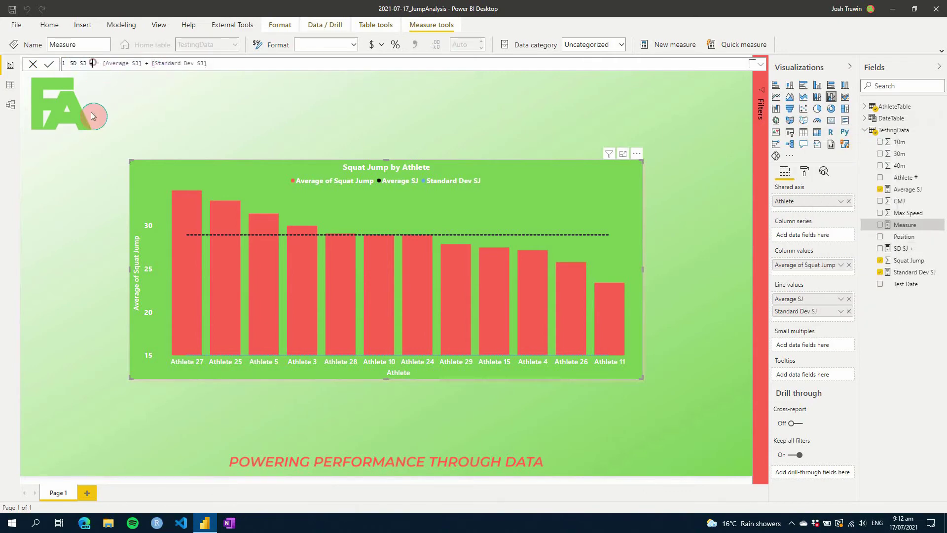
key(BackSpace)
text(-)
key(Right)
key(Right)
key(Right)
key(Right)
key(Right)
key(Right)
key(Right)
key(Right)
key(Right)
key(Right)
key(Right)
key(Right)
key(Right)
key(Right)
key(Right)
key(Right)
key(Right)
key(BackSpace)
text(-)
key(Return)
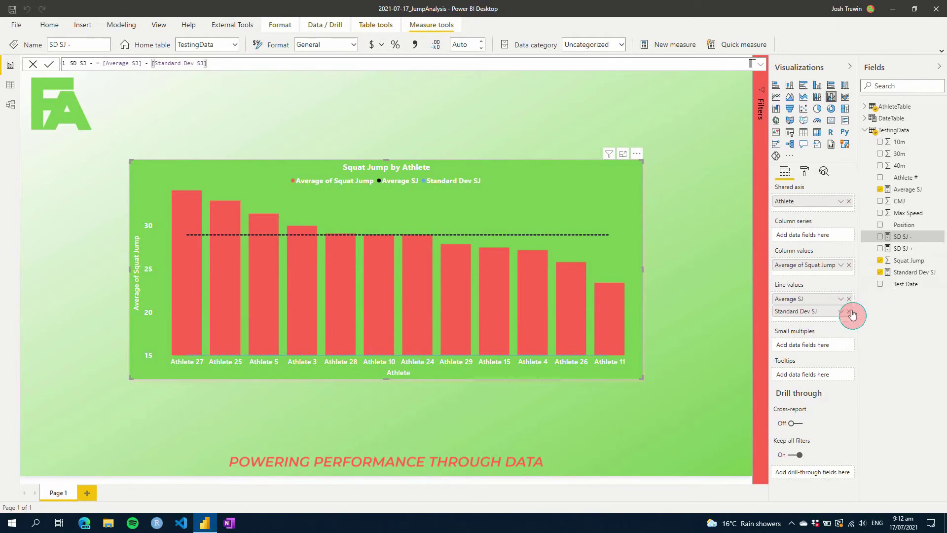
Step: Replace Standard Dev SJ in the chart's line values with SD SJ + and SD SJ -
click(850, 314)
drag(883, 250, 846, 301)
drag(898, 236, 839, 320)
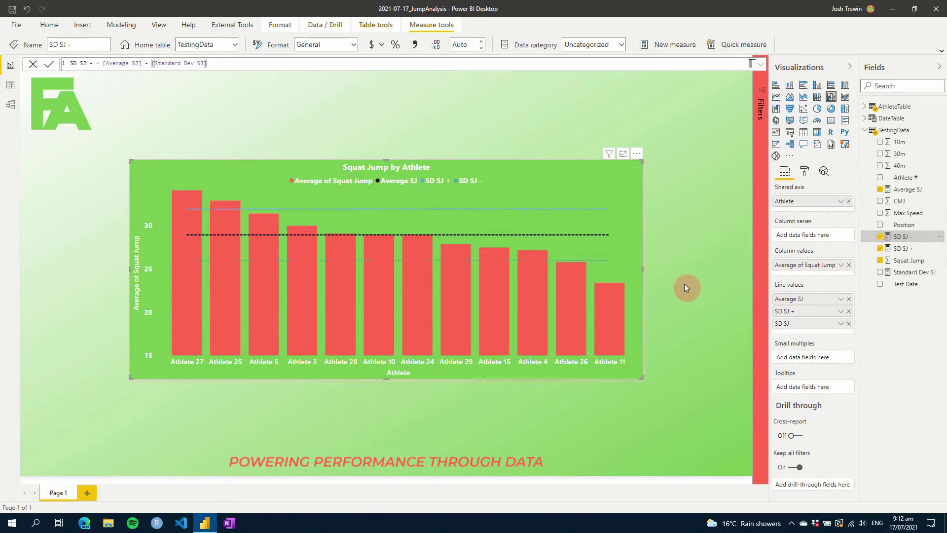
Step: Colour the SD SJ + and SD SJ - lines black
click(804, 172)
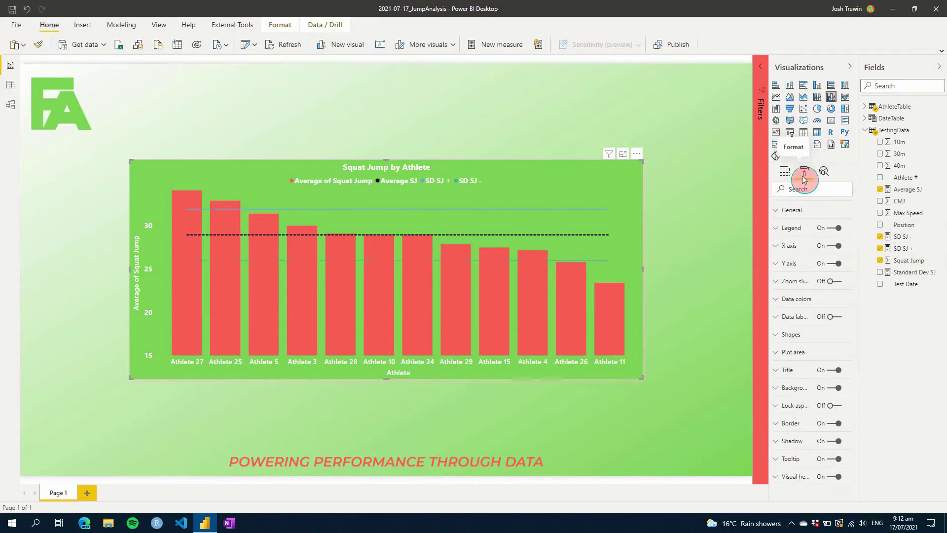
click(797, 299)
click(790, 361)
click(820, 202)
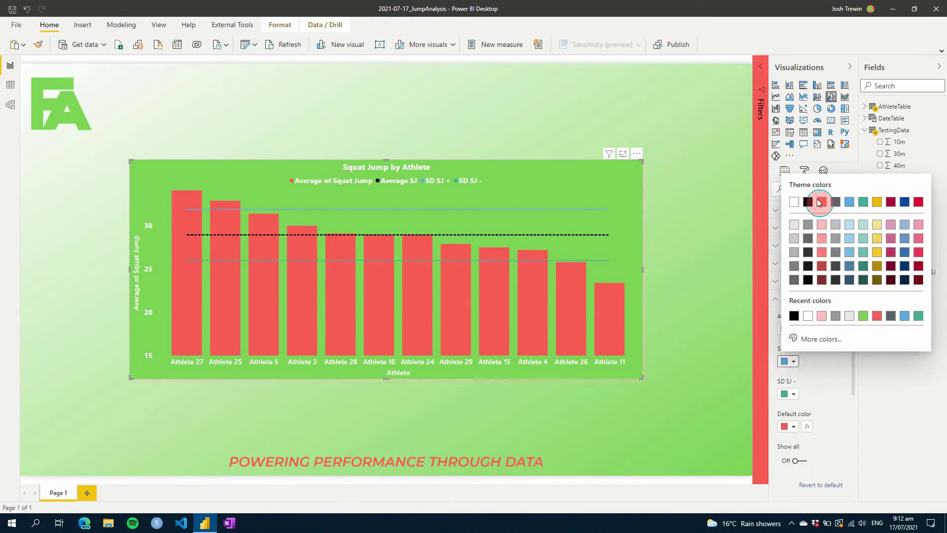
click(808, 202)
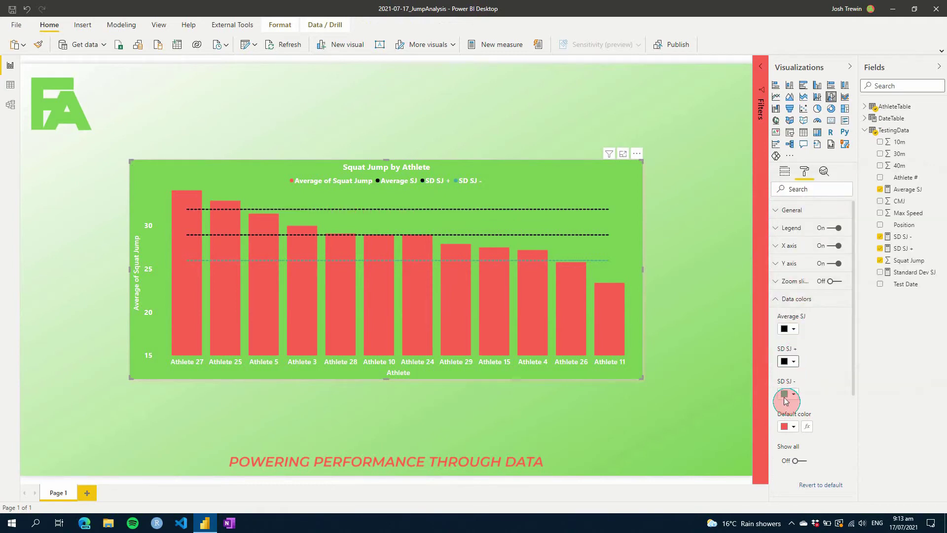
click(787, 397)
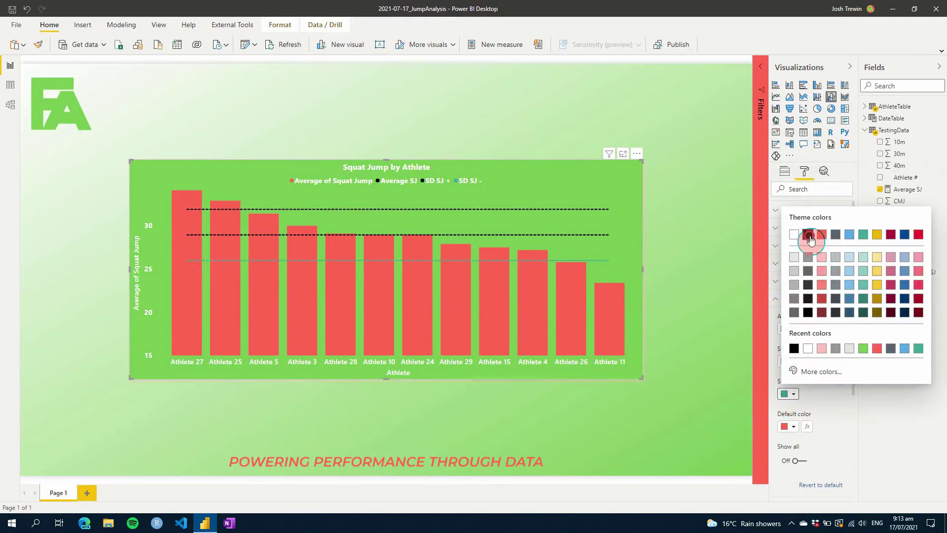
click(809, 236)
click(799, 299)
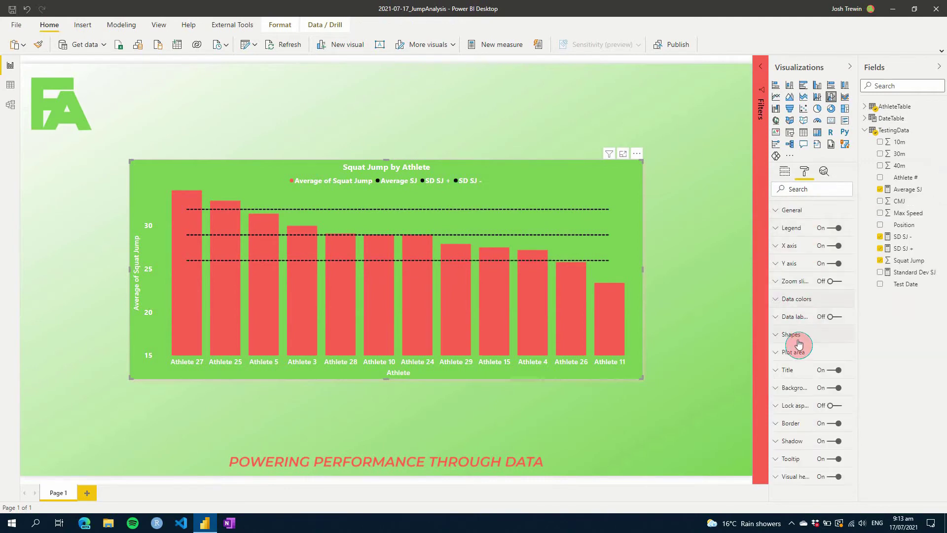
Step: Turn on Customize series and set SD SJ + and SD SJ - to Dotted
click(796, 336)
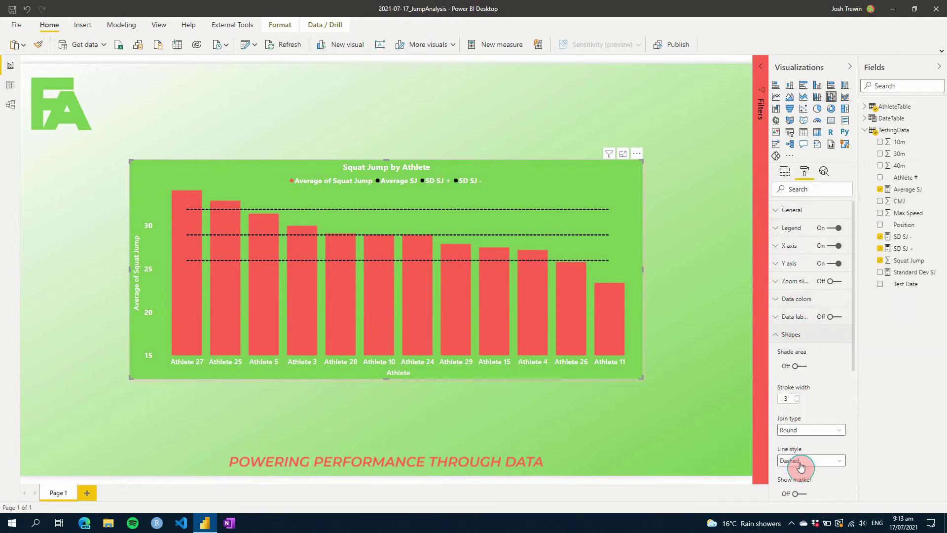
scroll(800, 467, down, 4)
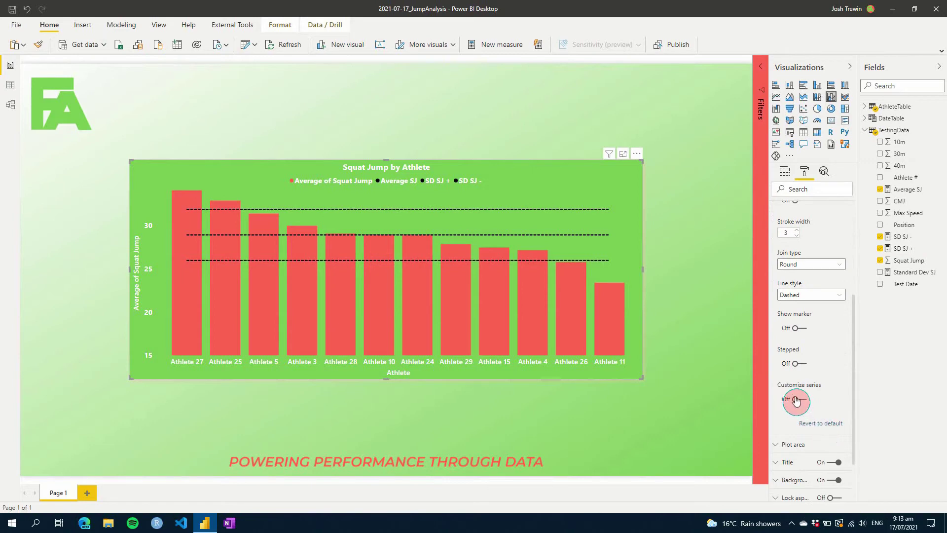
click(796, 399)
scroll(844, 390, down, 3)
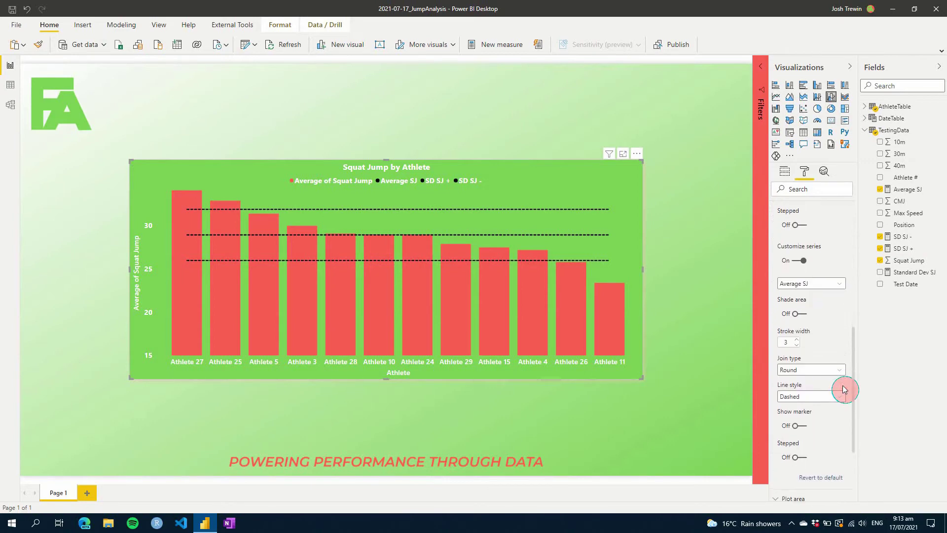
click(819, 283)
click(812, 307)
click(809, 388)
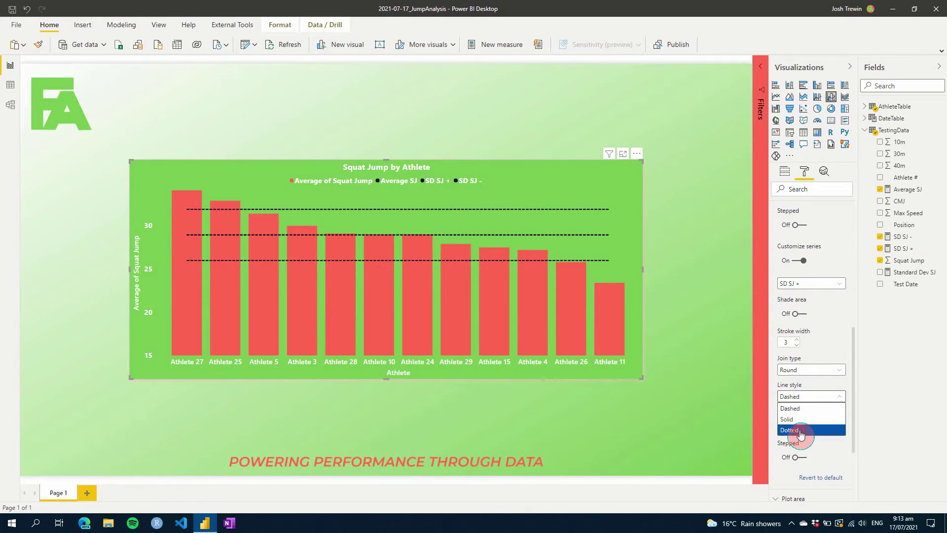
click(801, 432)
click(819, 283)
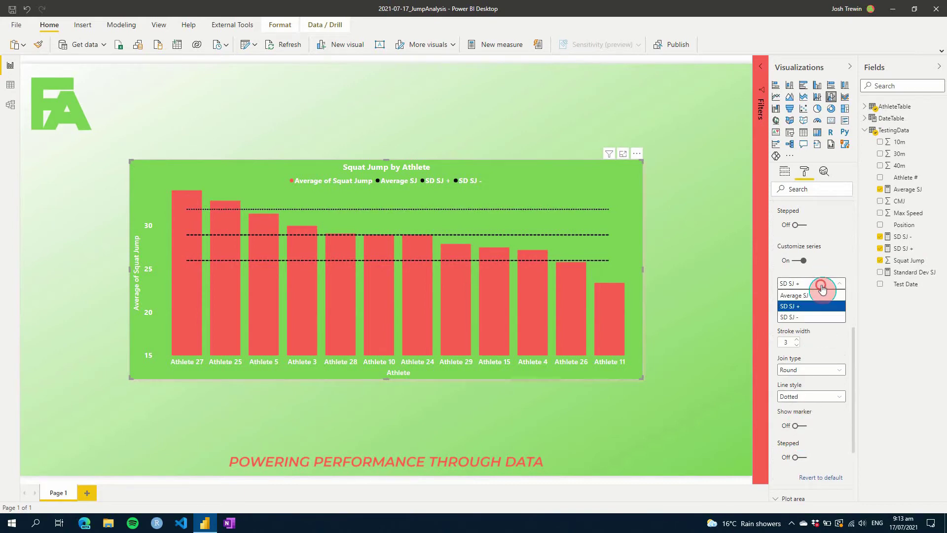
click(812, 317)
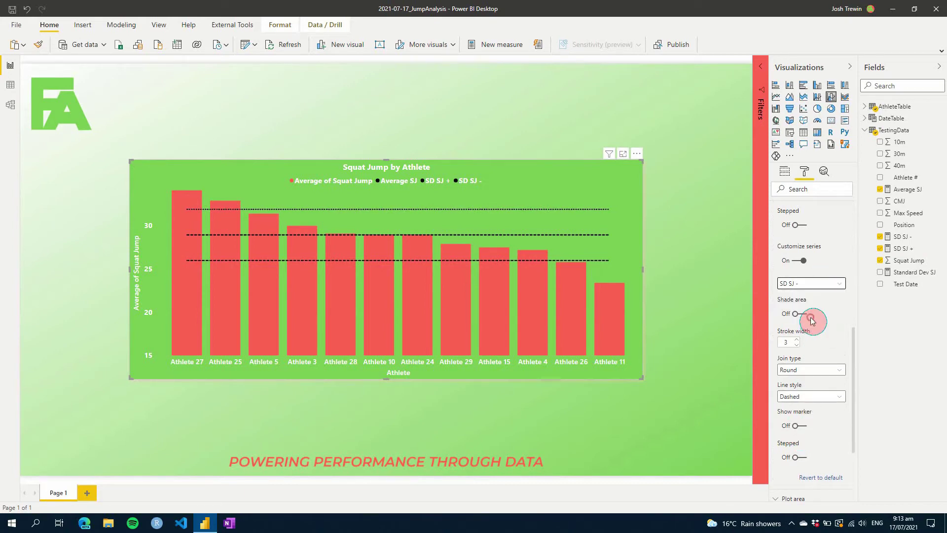
click(810, 396)
click(801, 436)
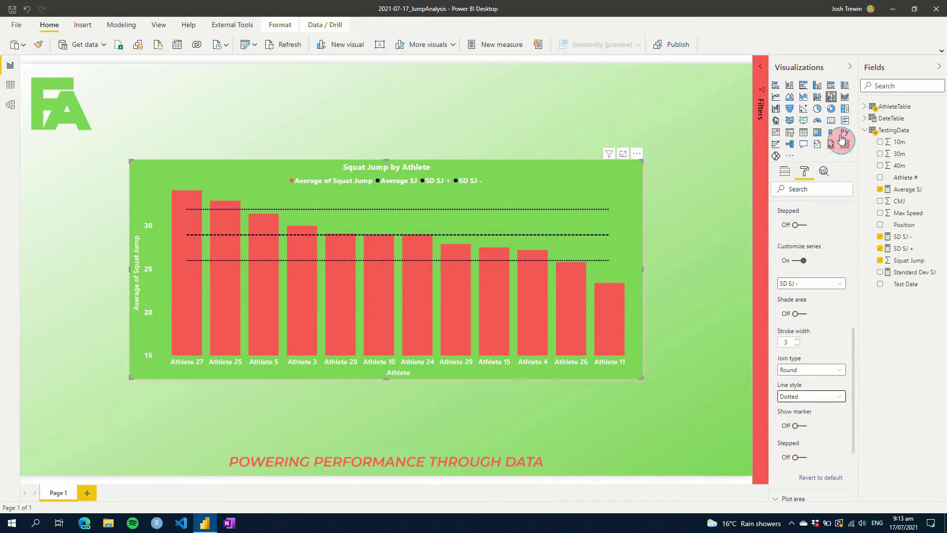
click(849, 66)
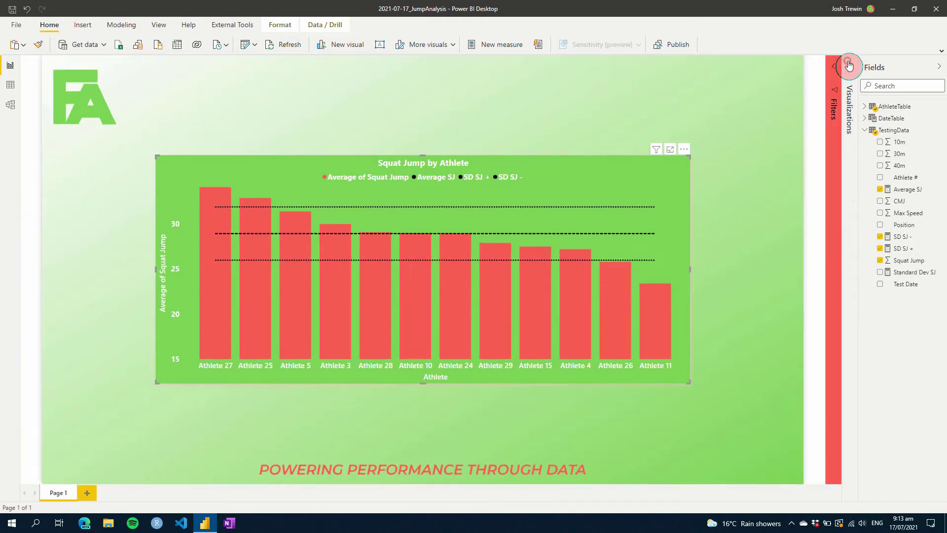
click(786, 297)
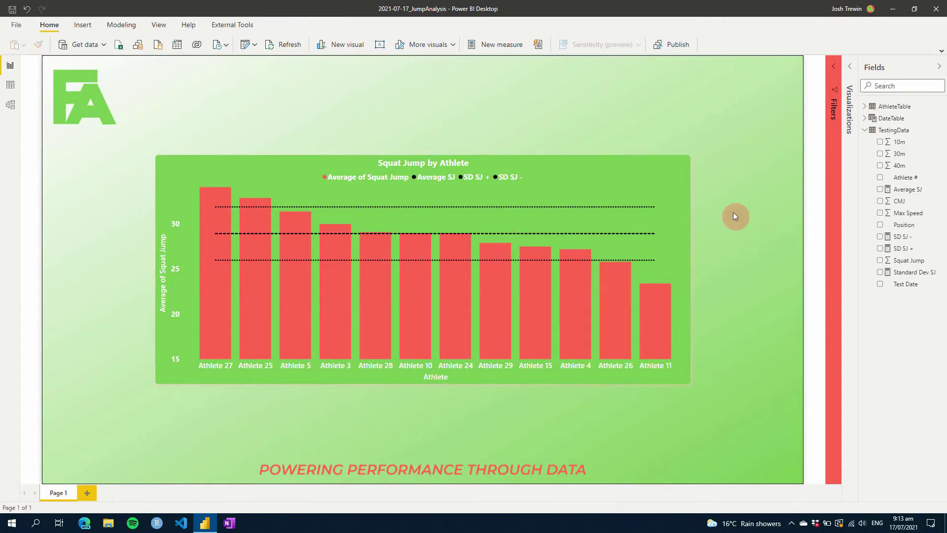
click(677, 191)
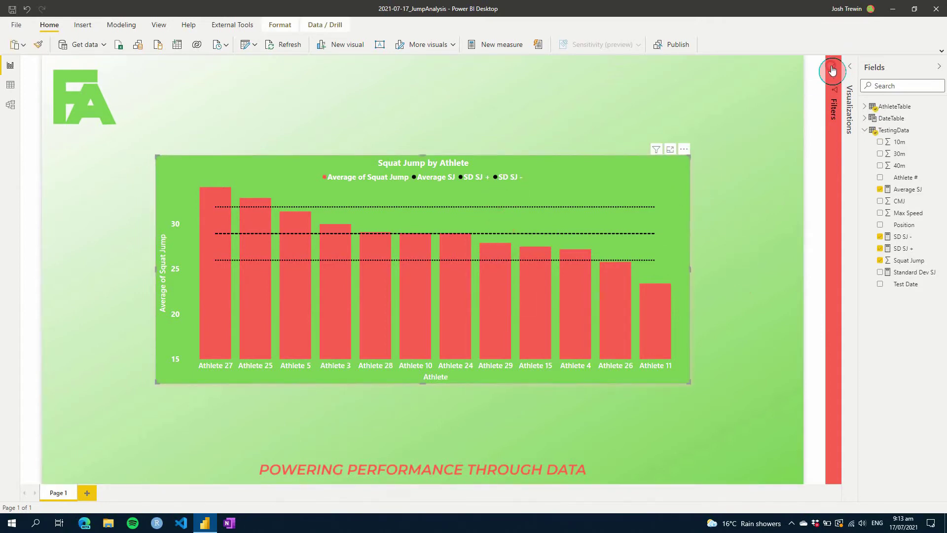
click(833, 70)
click(832, 70)
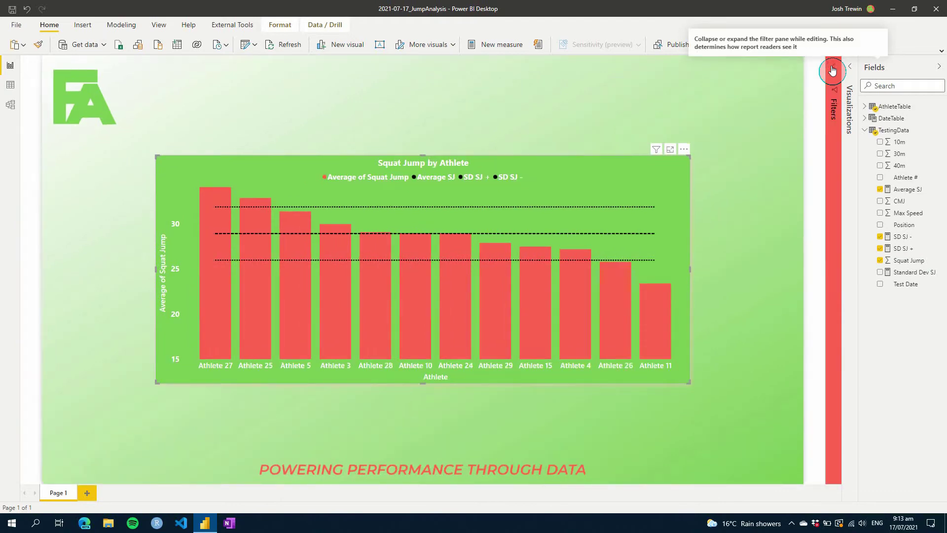
click(736, 366)
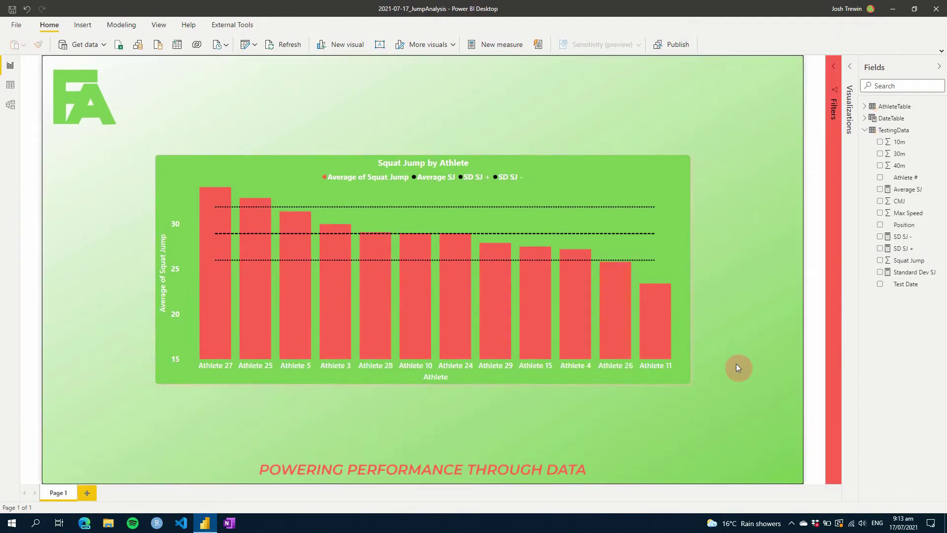
mouse_move(213, 199)
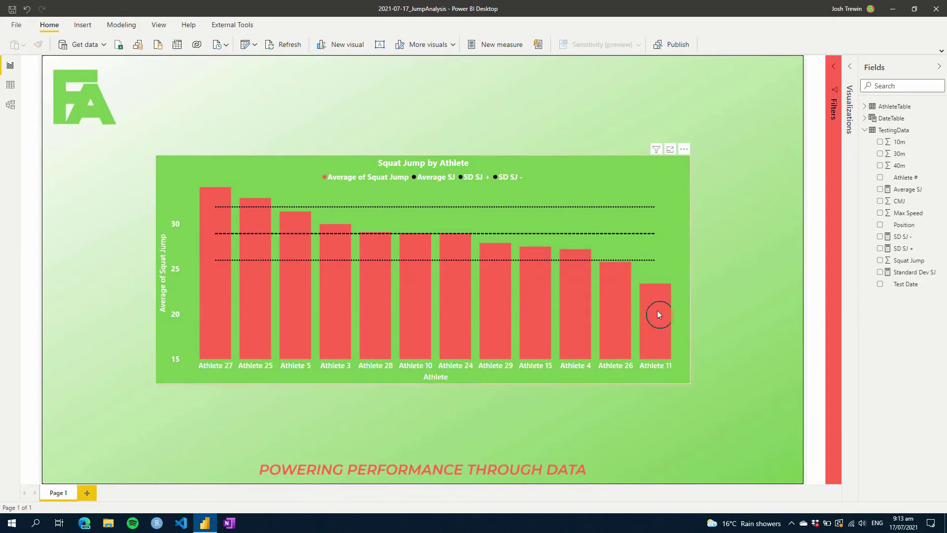
mouse_move(607, 308)
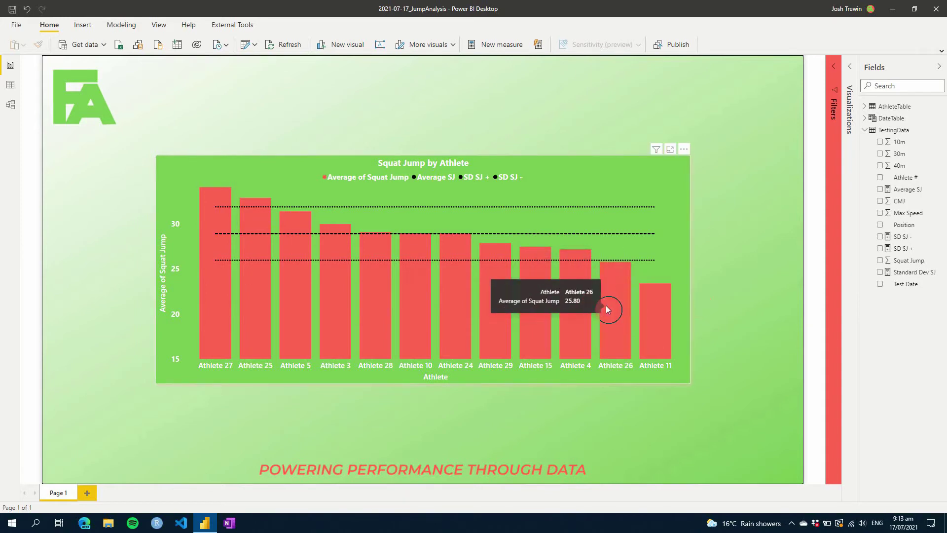
mouse_move(615, 265)
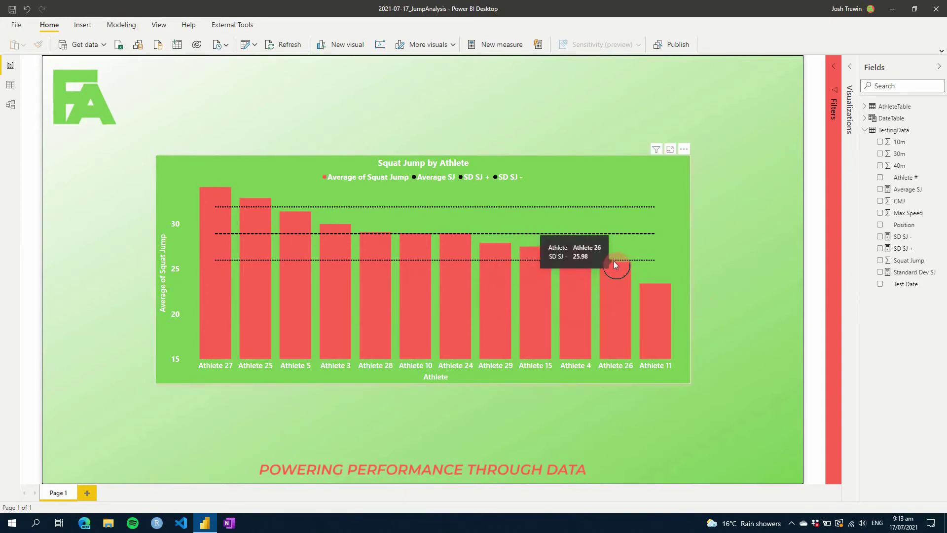
mouse_move(632, 323)
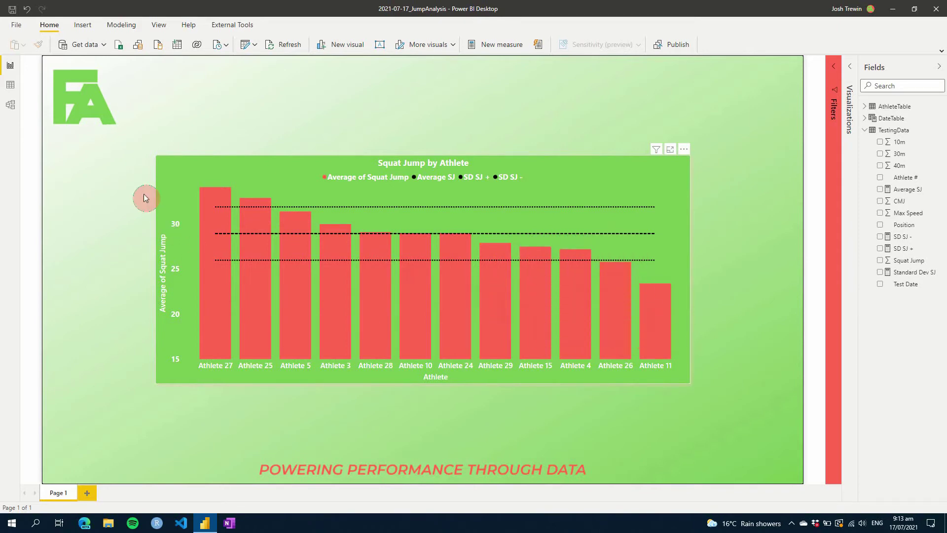
mouse_move(245, 205)
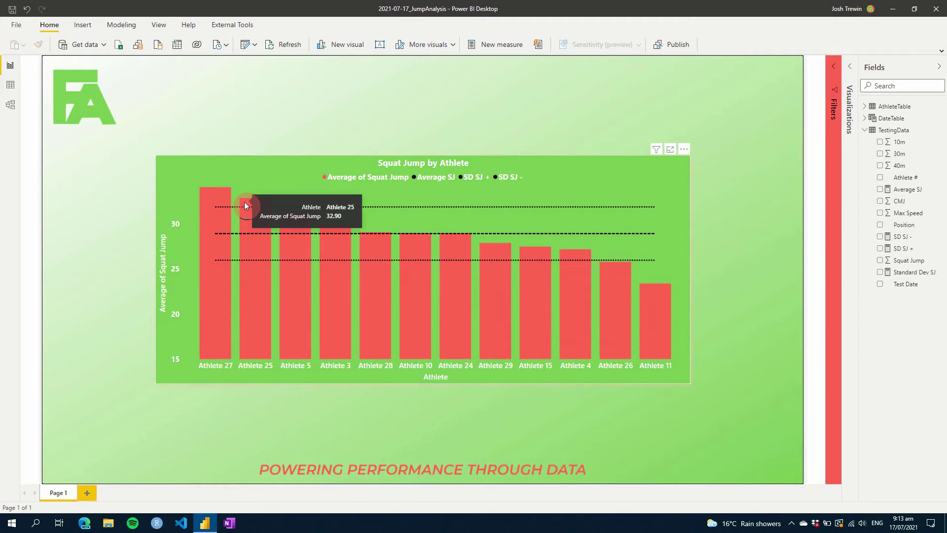
Step: Clear the report's Date filter and remove Athlete from the chart's shared axis
click(832, 67)
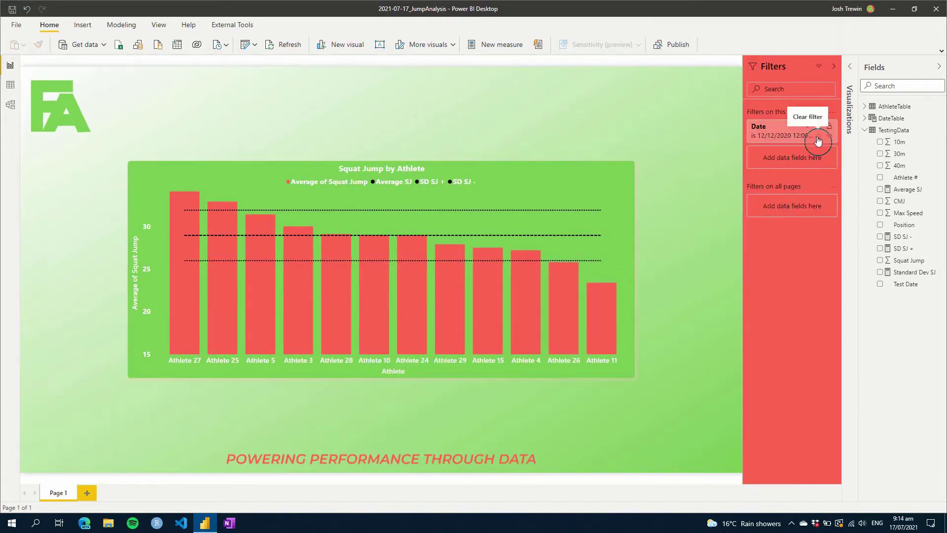
click(819, 142)
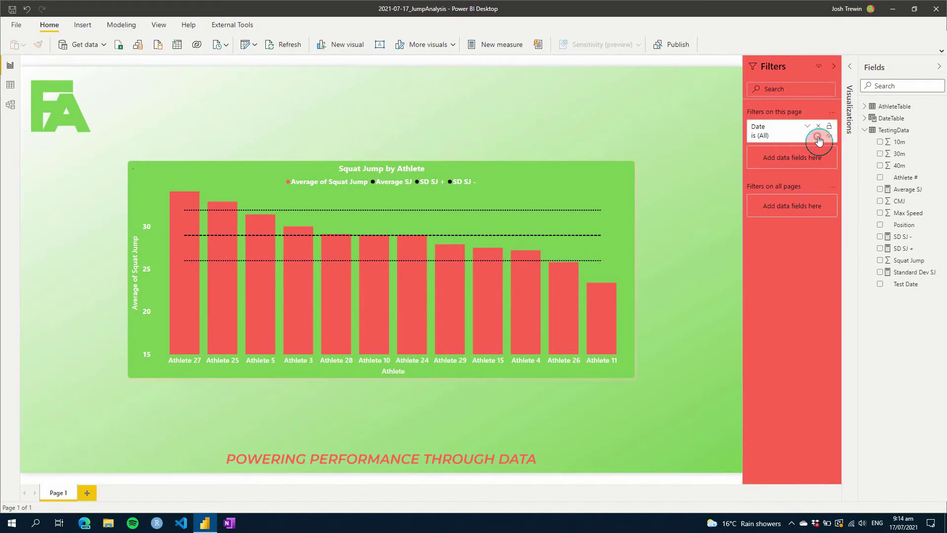
click(834, 67)
click(651, 183)
click(833, 68)
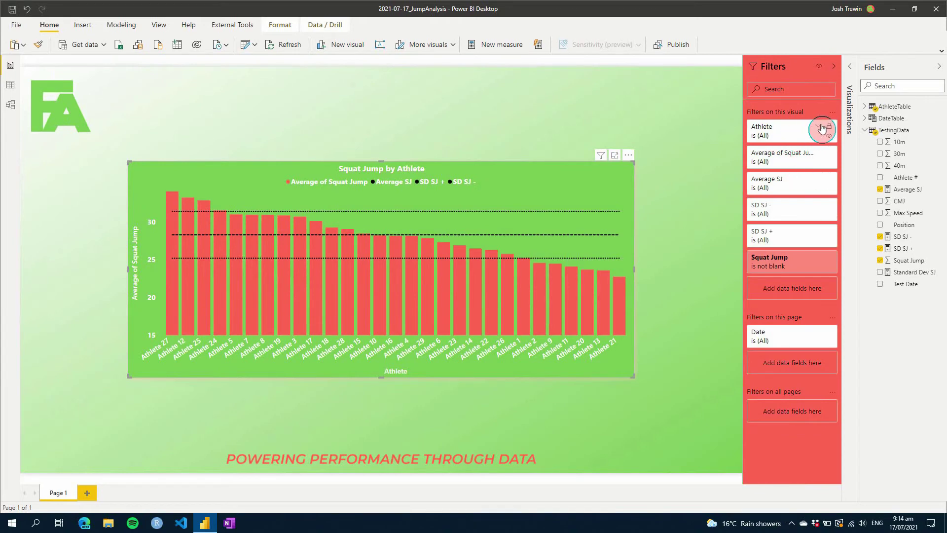
click(821, 127)
click(851, 68)
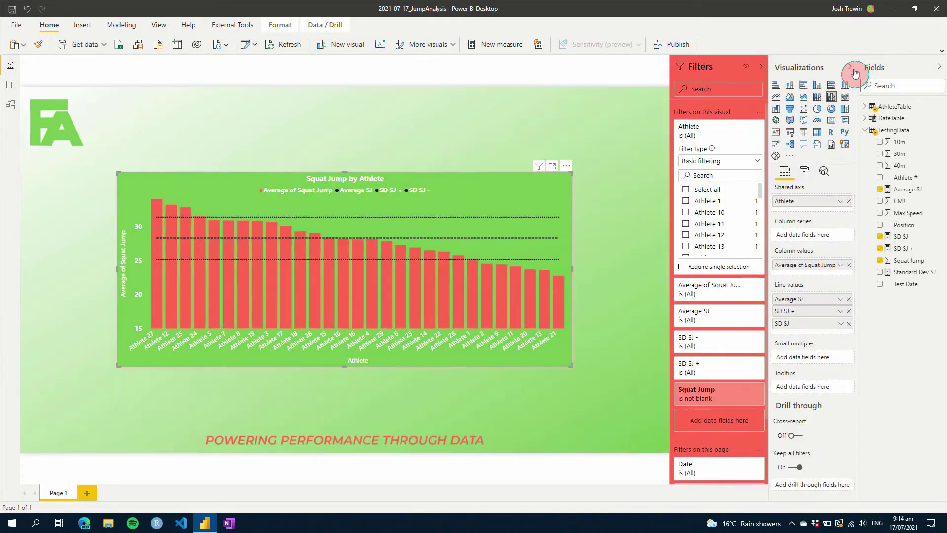
click(849, 201)
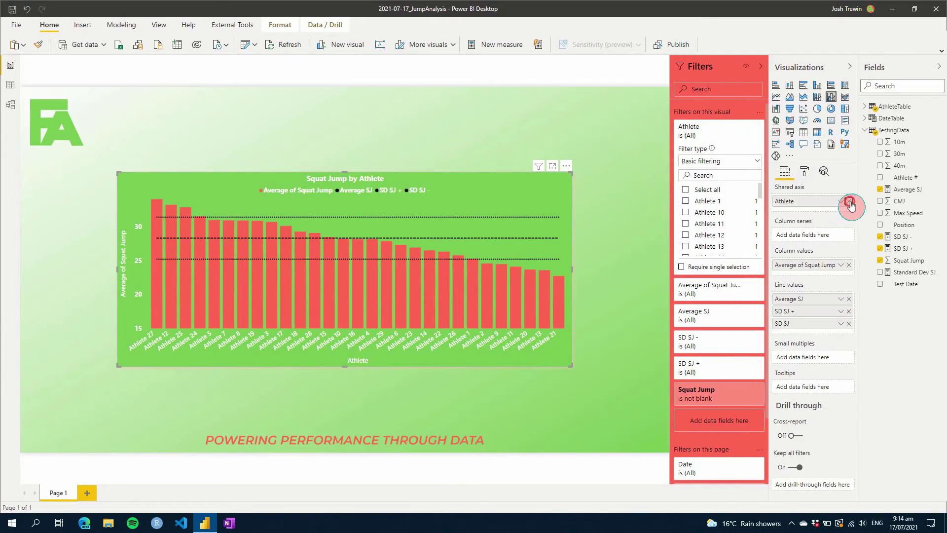
Step: Put DateTable's Date on the shared axis as plain Date, not Date Hierarchy
click(865, 118)
drag(899, 131, 815, 203)
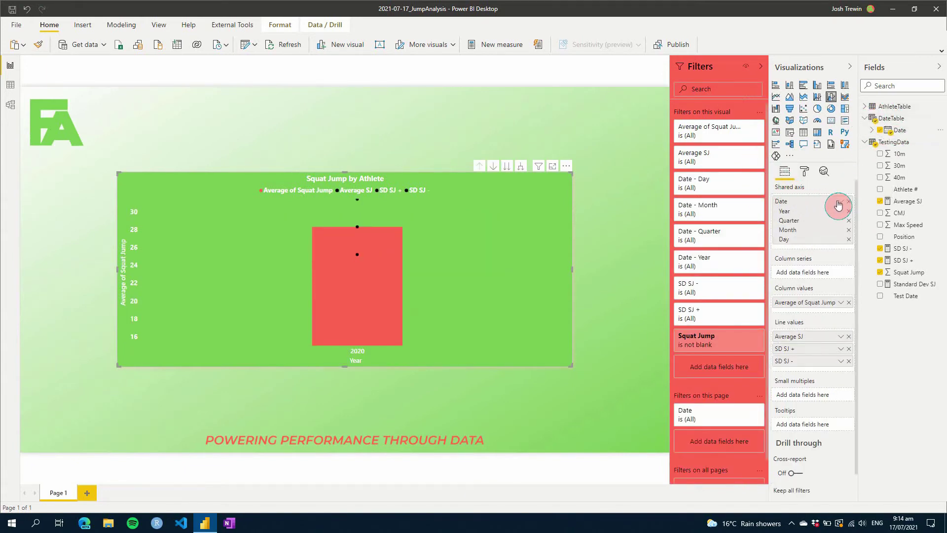
click(838, 202)
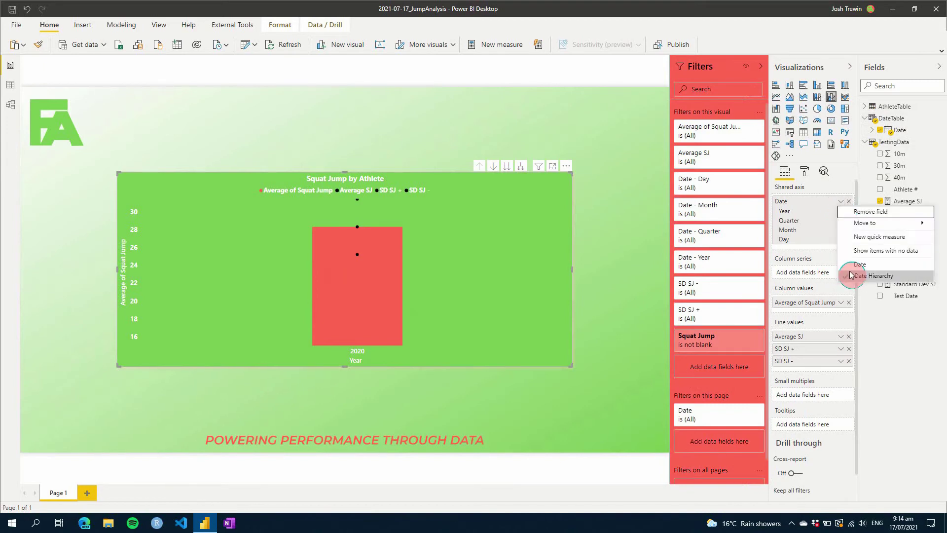
click(858, 265)
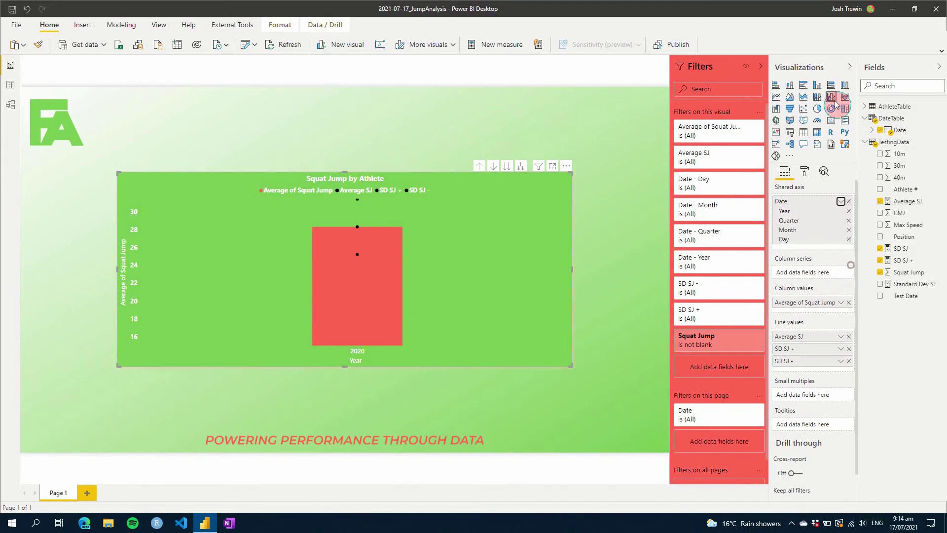
click(853, 71)
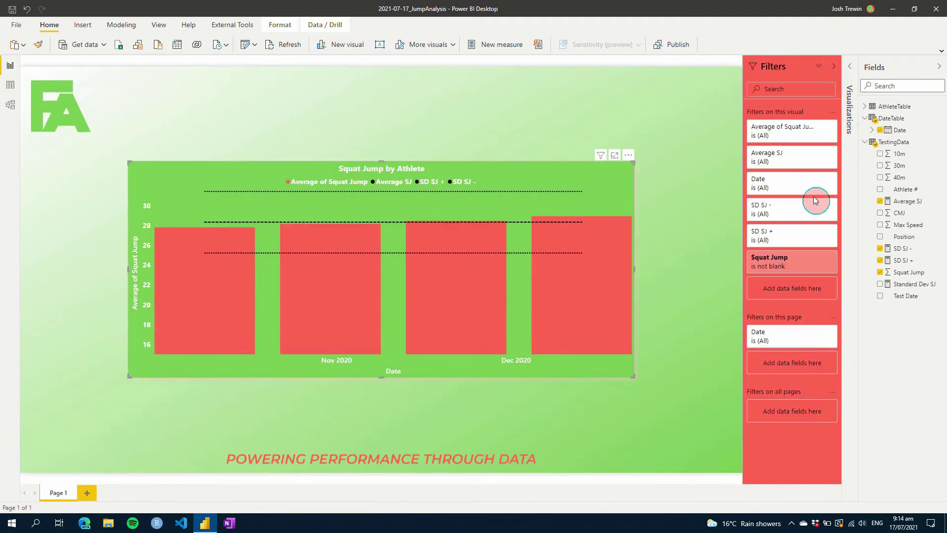
Step: Add Athlete as a visual filter and limit the chart to Athlete 10
click(865, 107)
drag(901, 119, 789, 291)
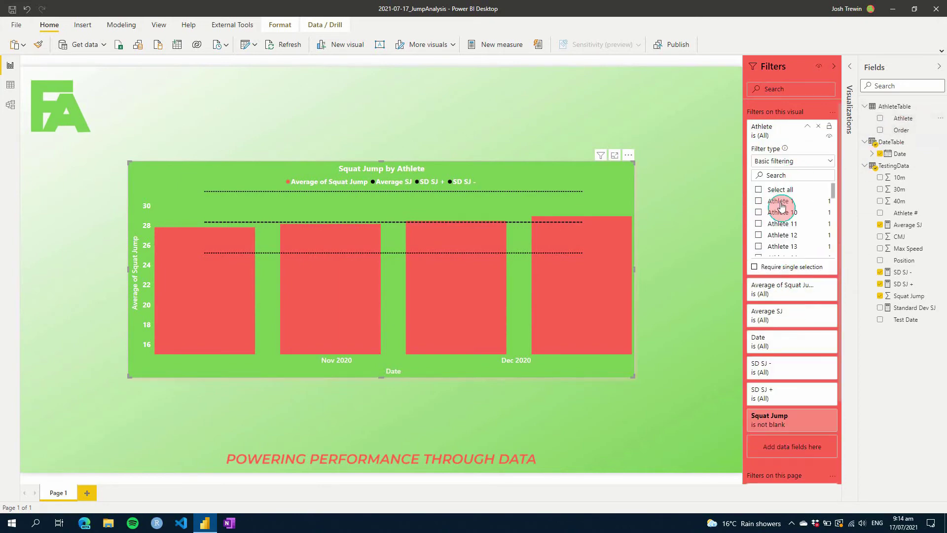
click(782, 206)
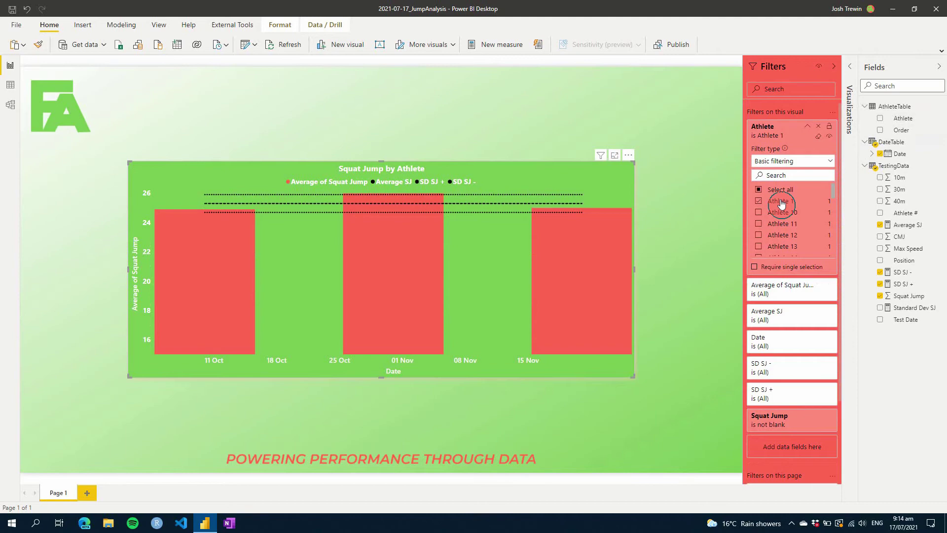
click(782, 213)
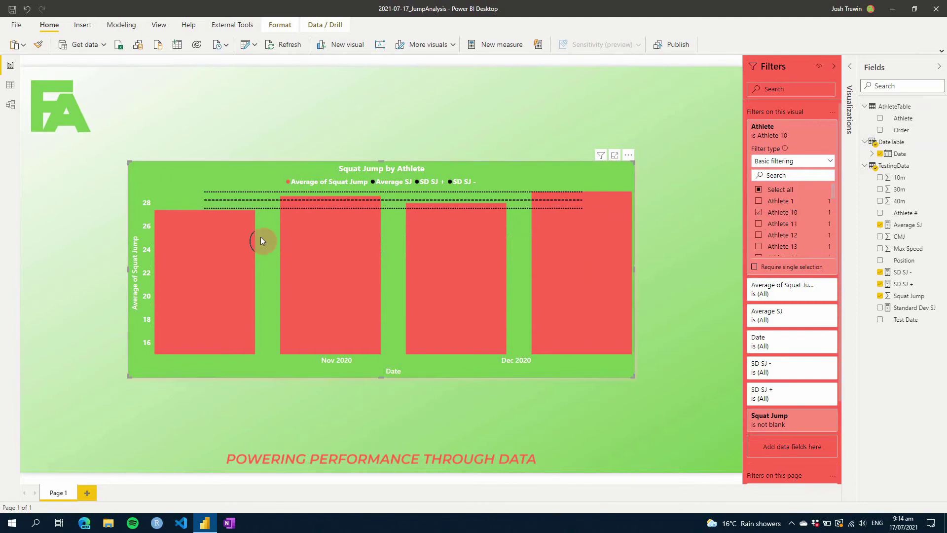
mouse_move(220, 238)
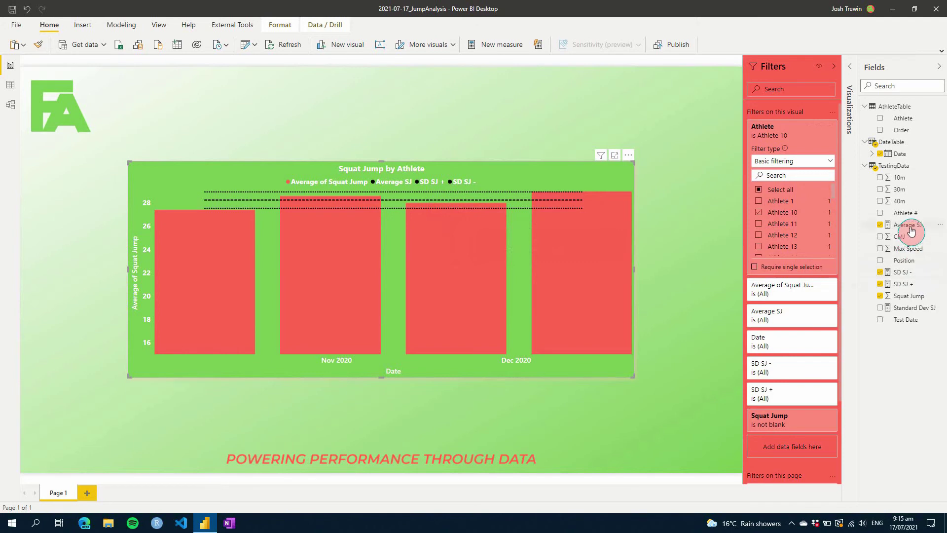
Step: Change the SD SJ - formula to [Average SJ] - ([Standard Dev SJ] * 0.2)
click(897, 277)
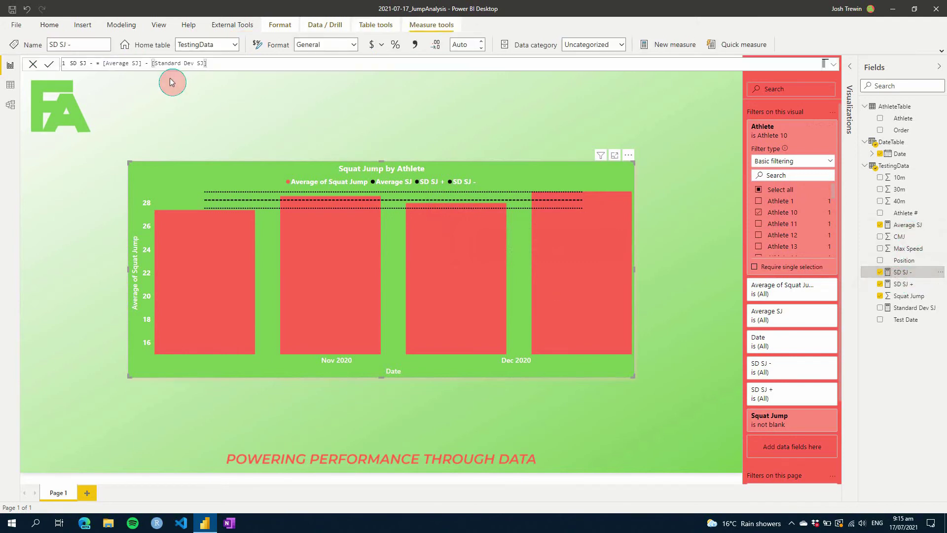
click(154, 63)
text(()
key(End)
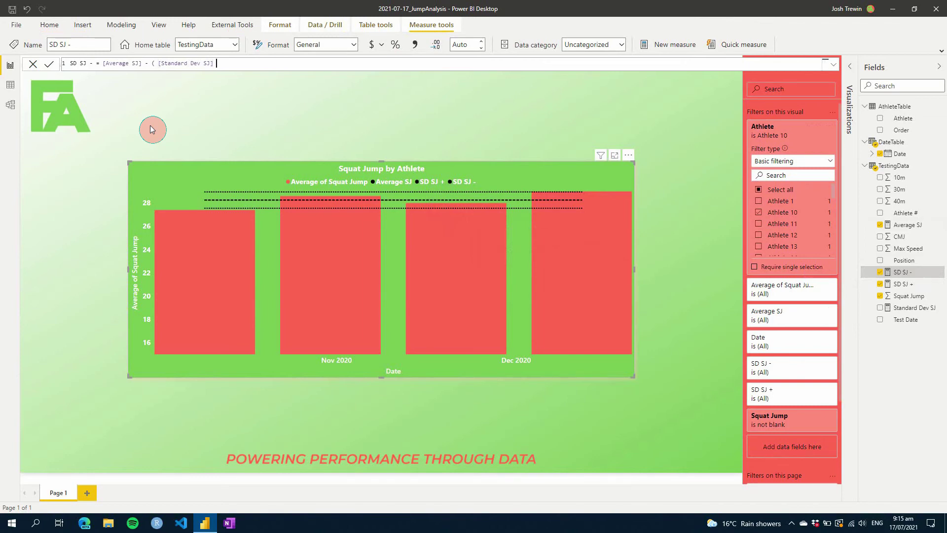
text(* 0.2 ))
key(Return)
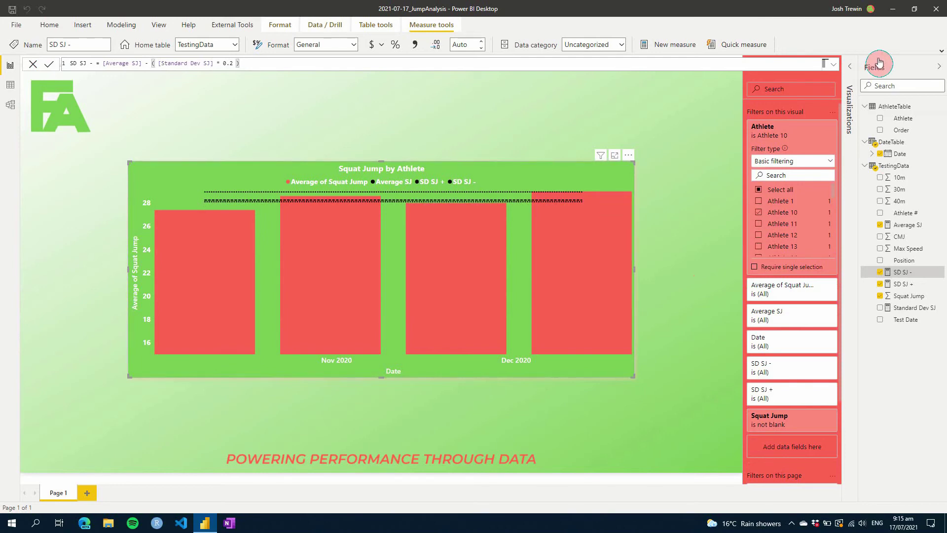
Step: In the chart's Y axis format settings, replace the start value 15 with 24
click(848, 71)
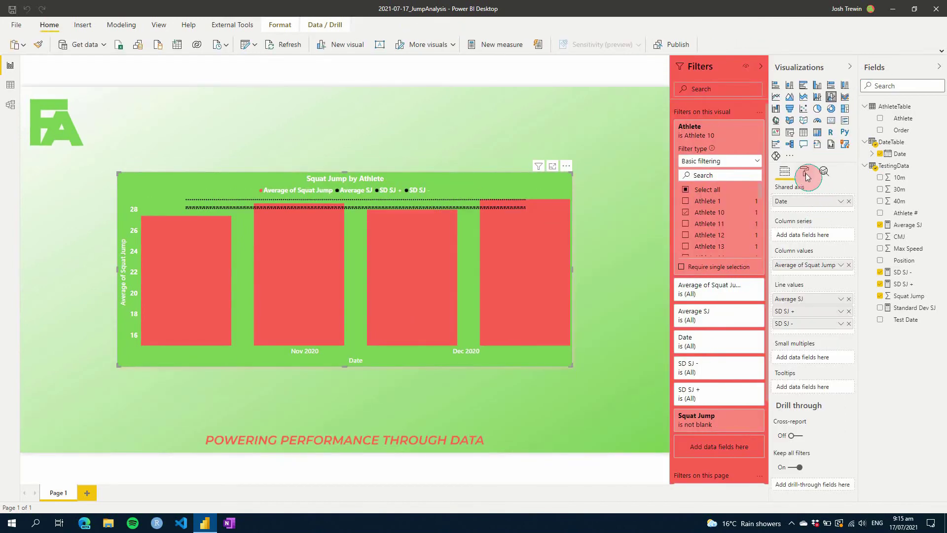
click(806, 173)
click(793, 265)
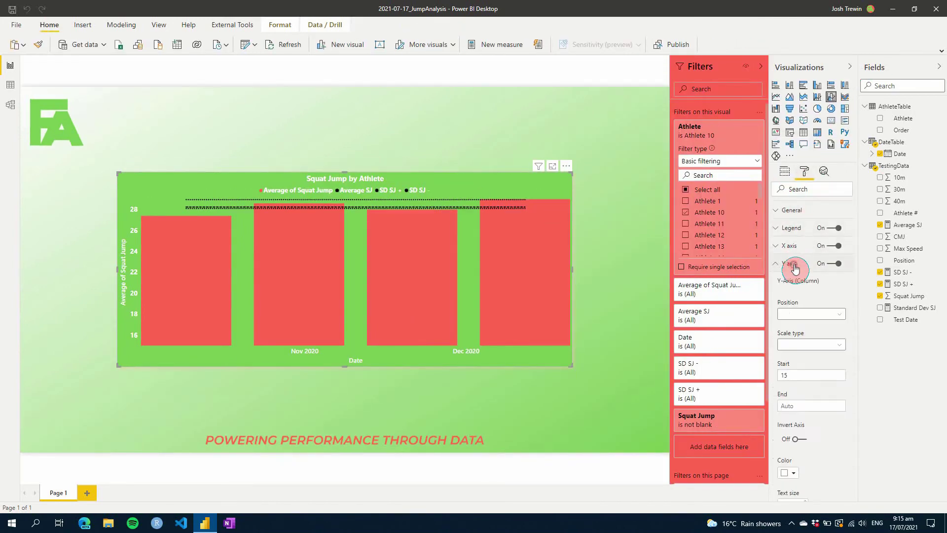
click(795, 266)
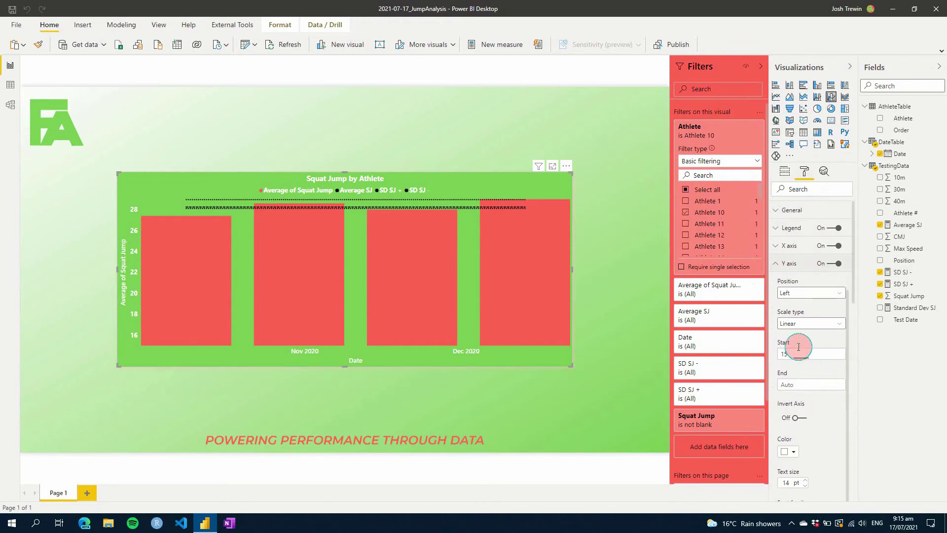
click(798, 351)
double_click(798, 351)
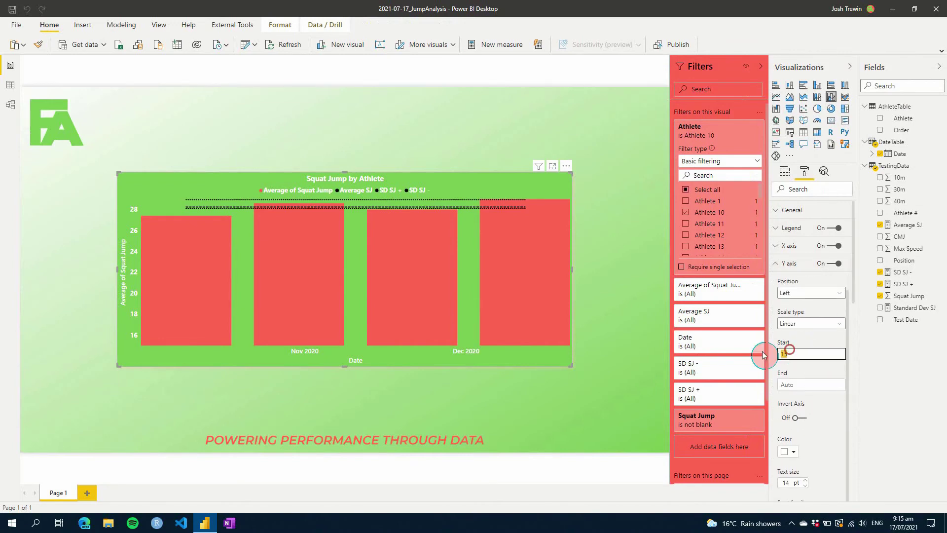
text(24)
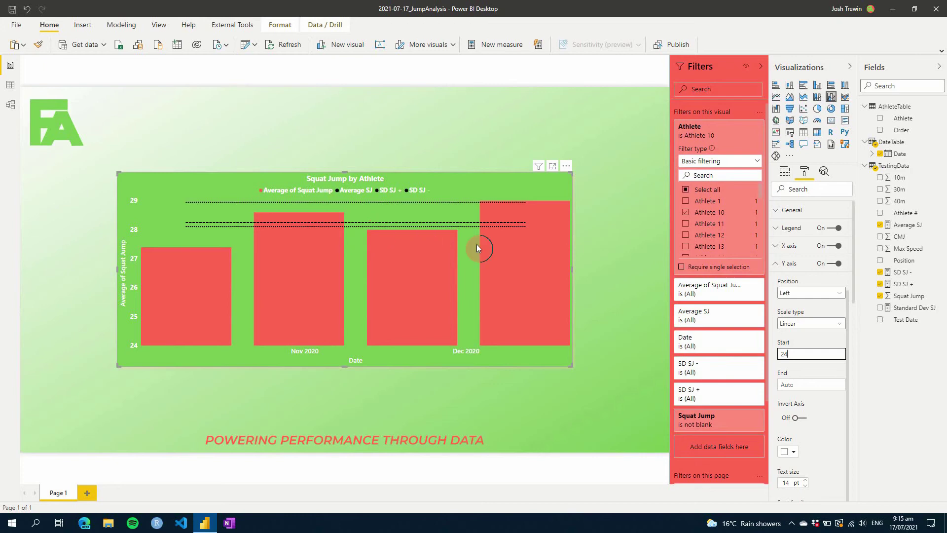
Step: Change the SD SJ - multiplier from 0.2 to 0.6
click(903, 284)
click(902, 271)
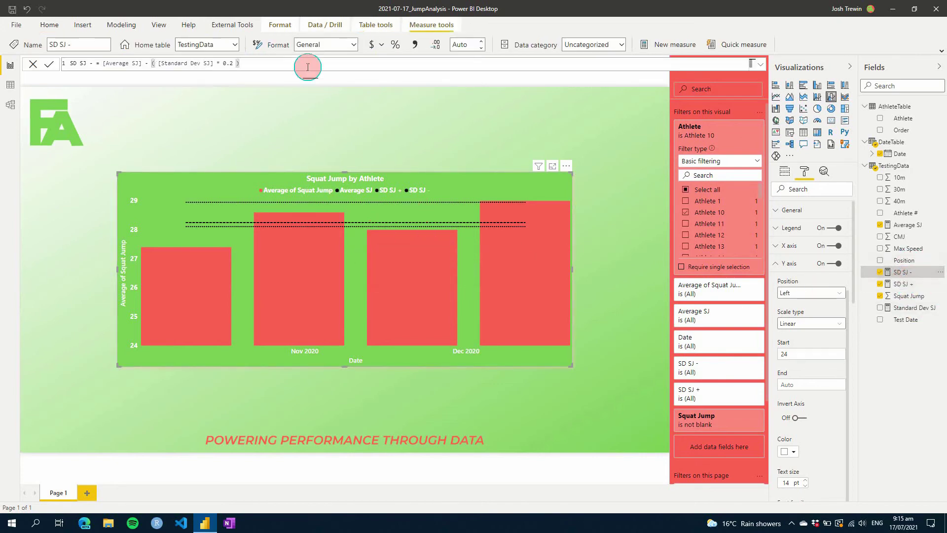
click(232, 62)
key(BackSpace)
text(6)
key(Return)
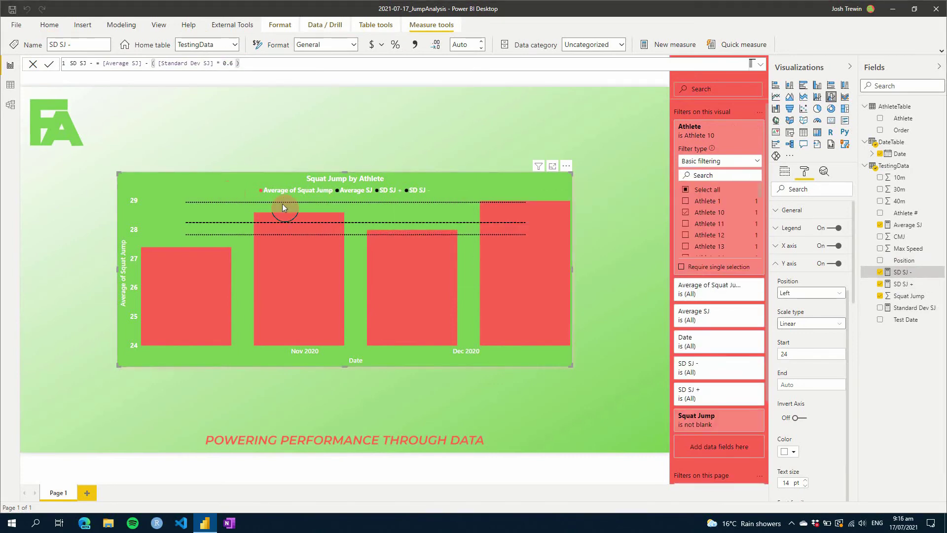
Step: Rewrite SD SJ + as [Average SJ] + ([Standard Dev SJ] * 0.6)
click(905, 286)
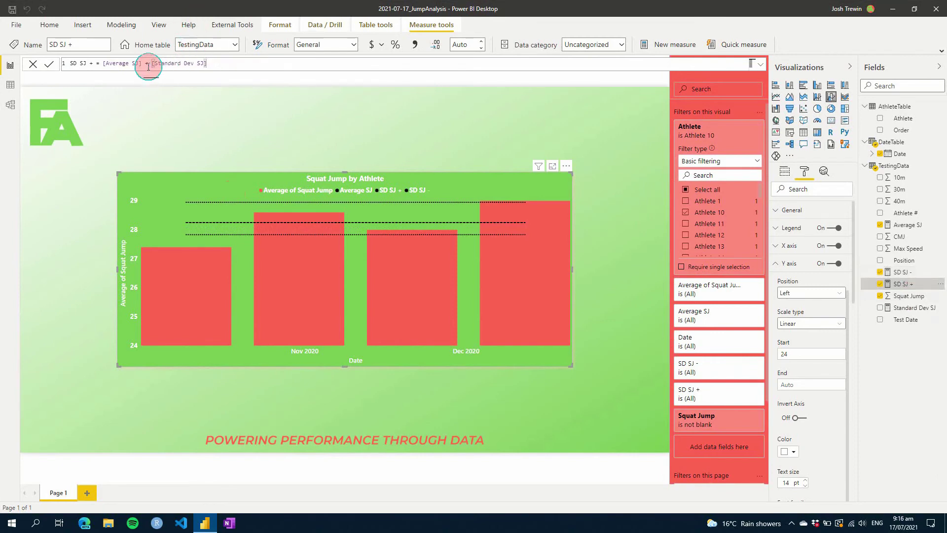
text(()
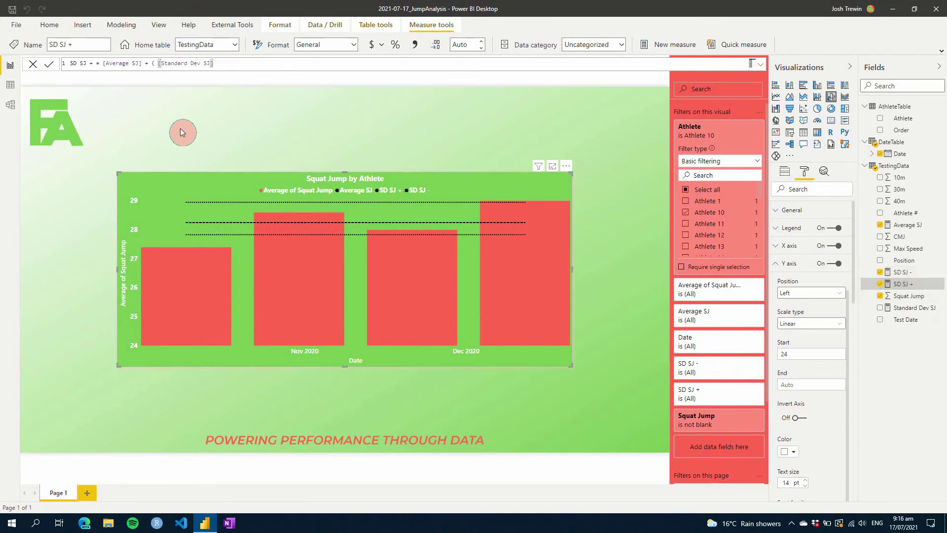
click(230, 67)
text(0.6 ))
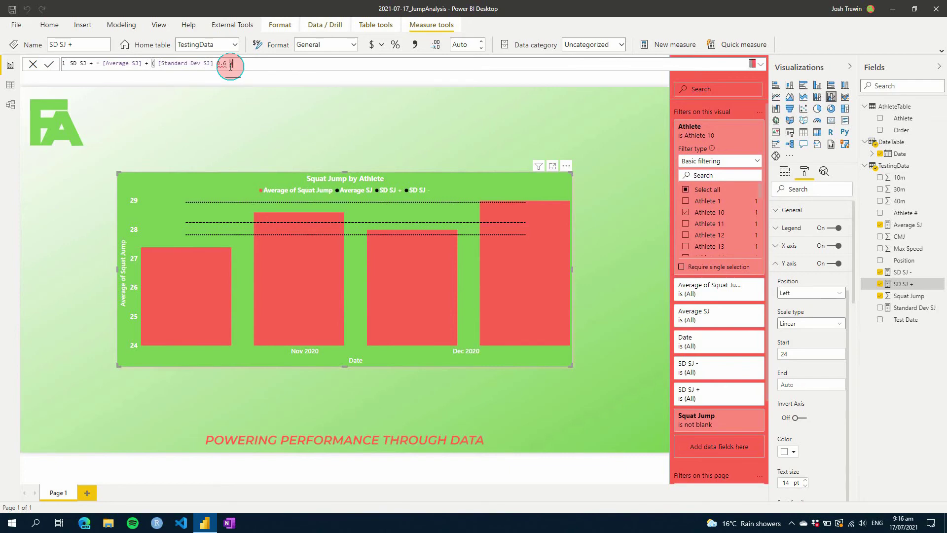
key(Return)
click(218, 63)
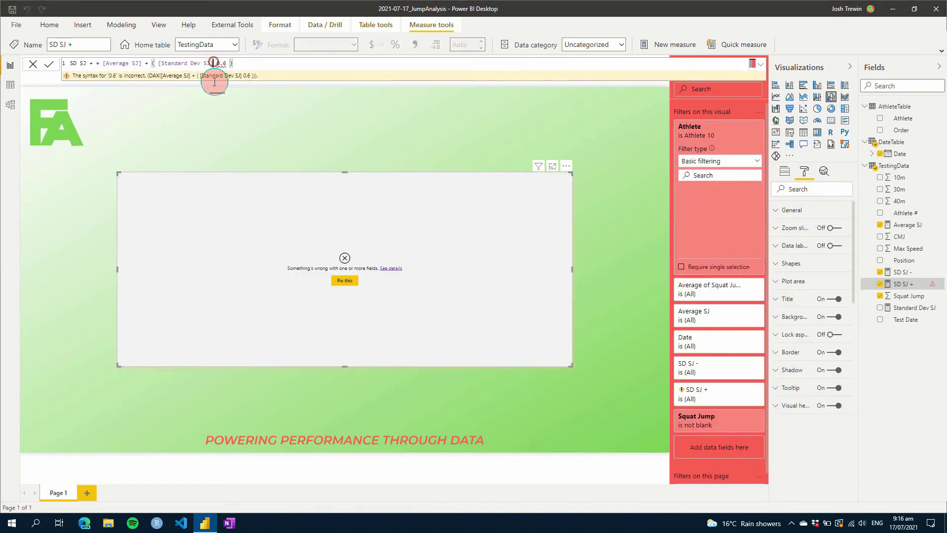
text(*)
key(Return)
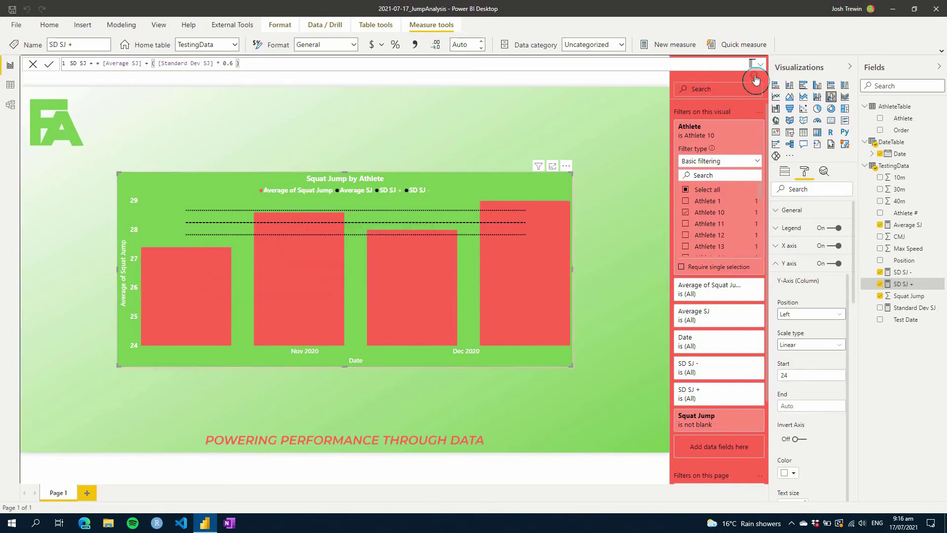
Step: Deselect the chart and collapse the Filters and Visualizations panes to widen the report page
click(610, 207)
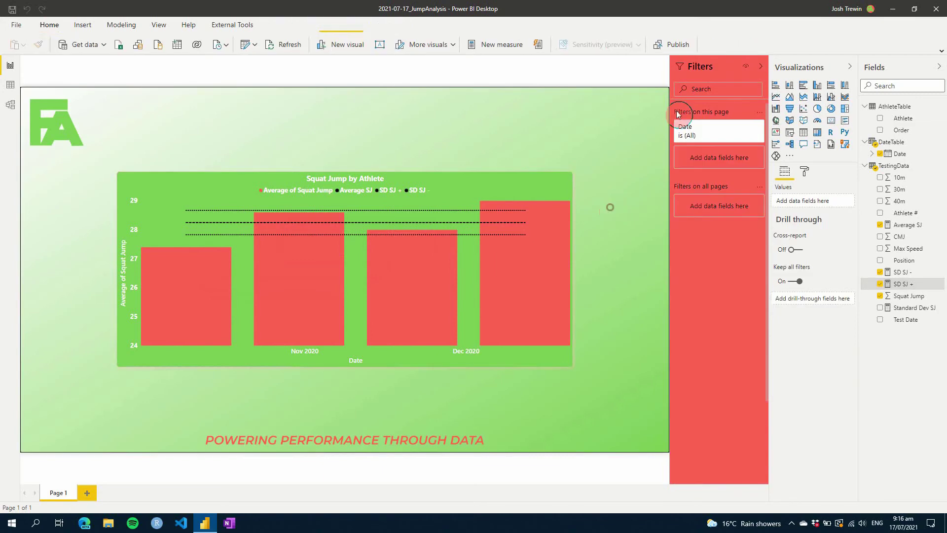
click(759, 70)
click(849, 67)
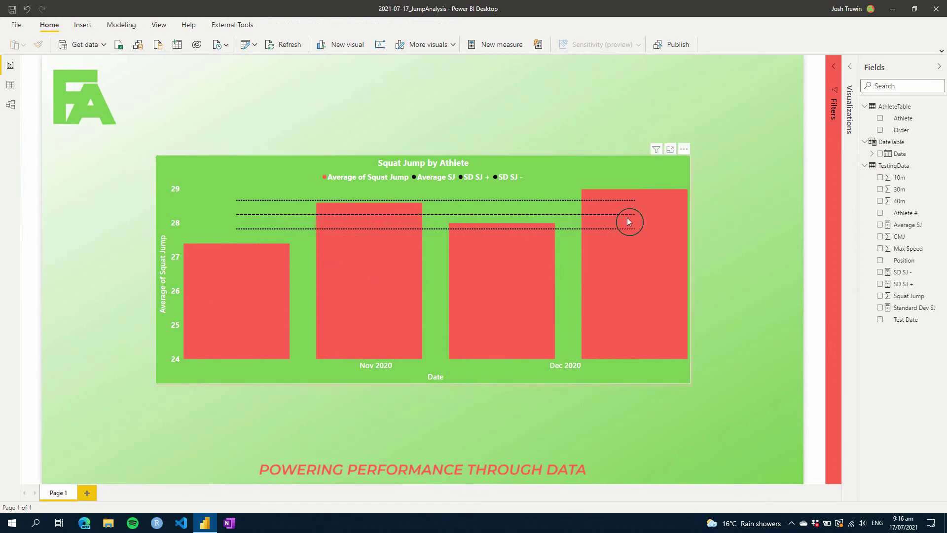
click(528, 453)
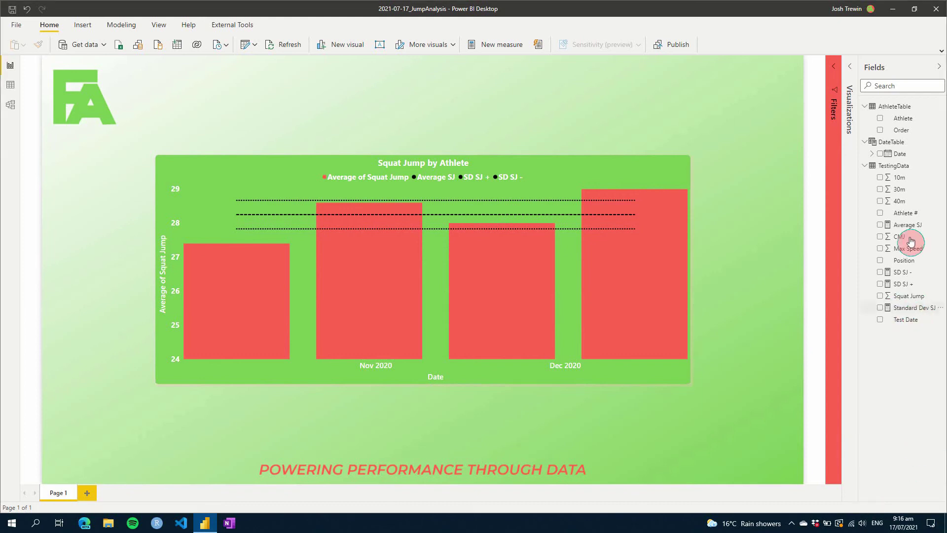
Step: Add an 'AthleteTable'[Athlete] = _athlete filter to the Average SJ CALCULATE
click(906, 224)
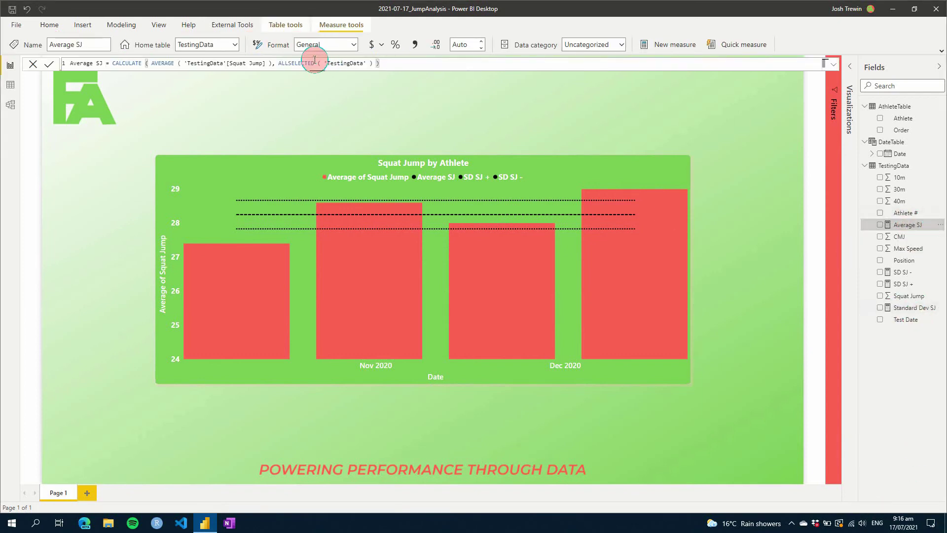
drag(315, 60, 290, 62)
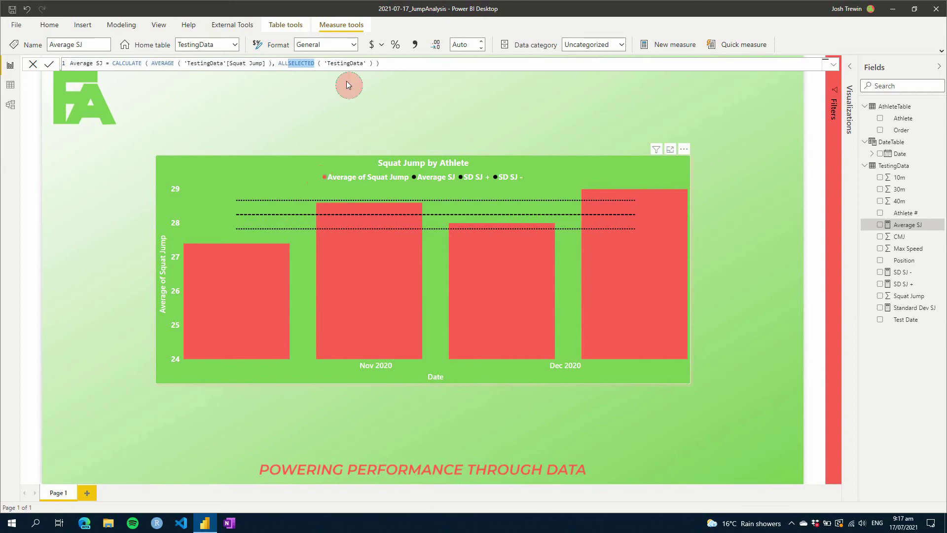
click(370, 63)
text(), )
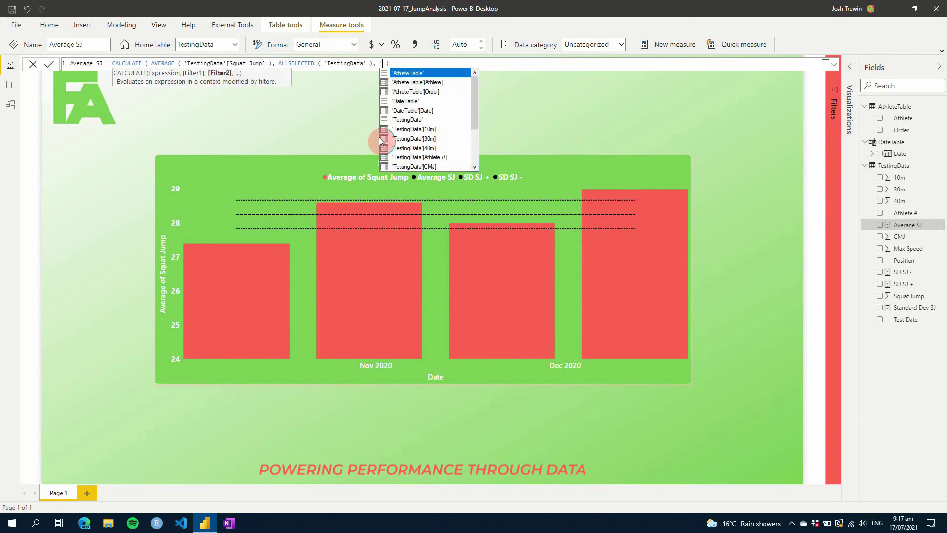
text(')
key(Down)
key(Tab)
text(= )
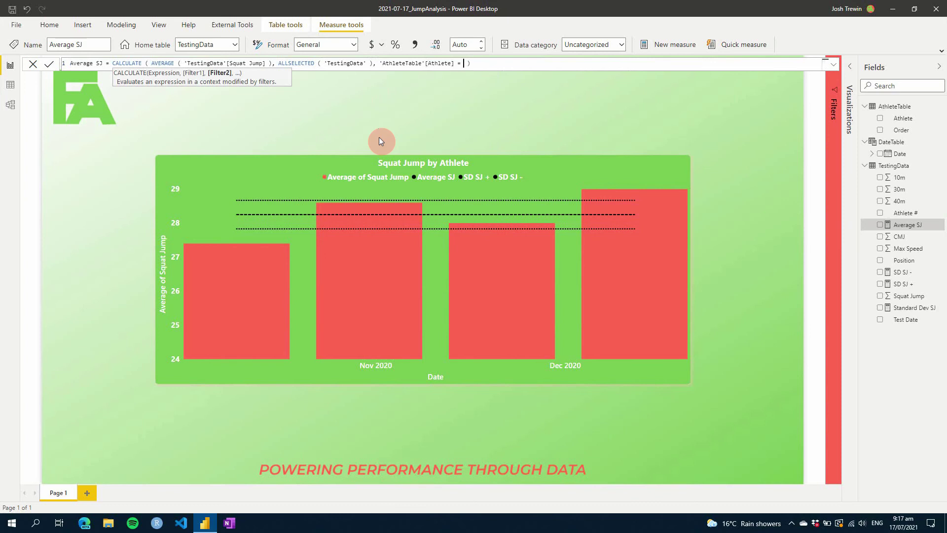
text(_athlete)
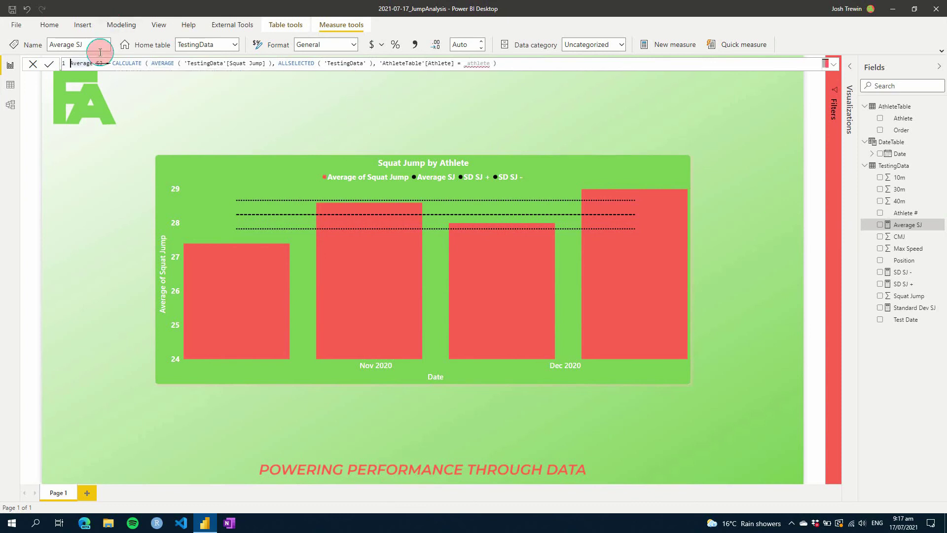
Step: Start Average SJ with VAR _athlete = SELECTEDVALUE(AthleteTable[Athlete]) followed by RETURN
click(113, 62)
key(shift+Return)
text(VAR = )
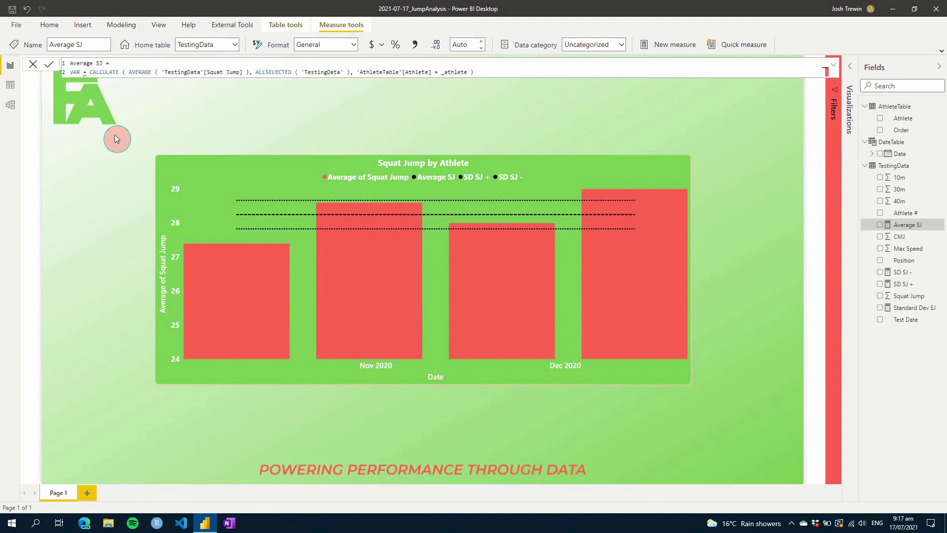
text(_athlete = SELE)
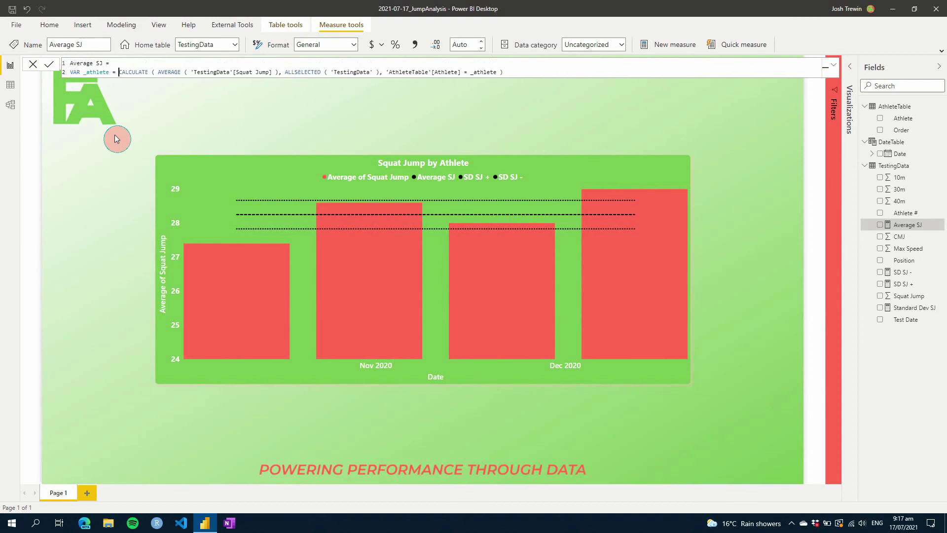
text(CTE)
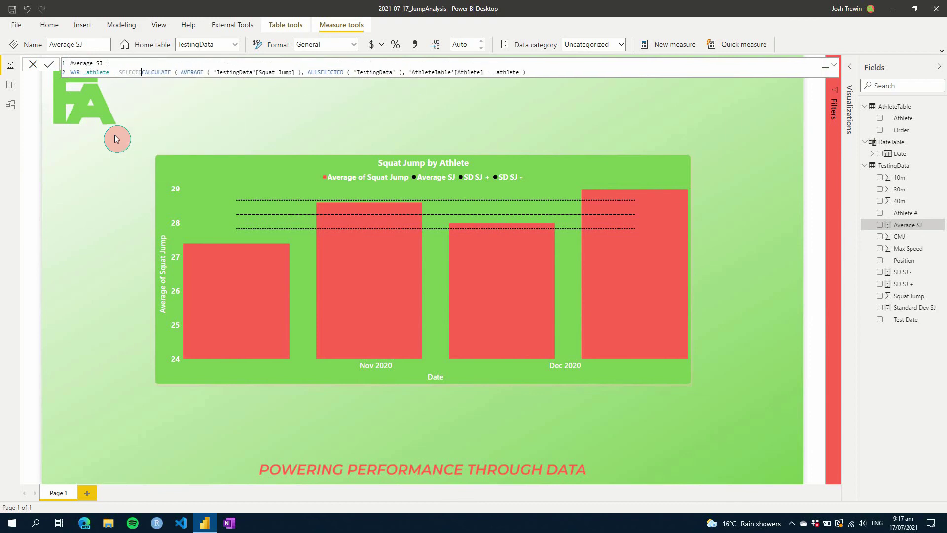
key(BackSpace)
key(BackSpace)
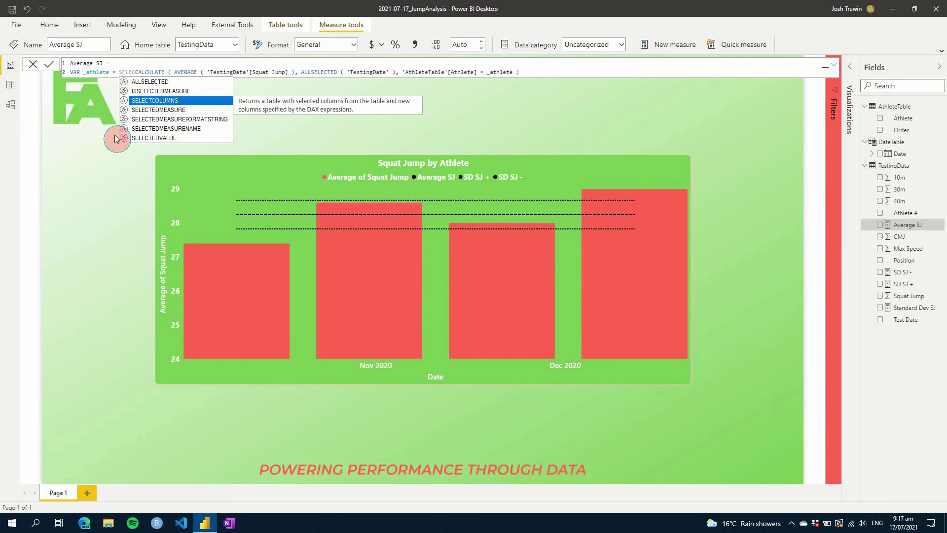
key(Down)
key(Down)
key(Down)
key(Down)
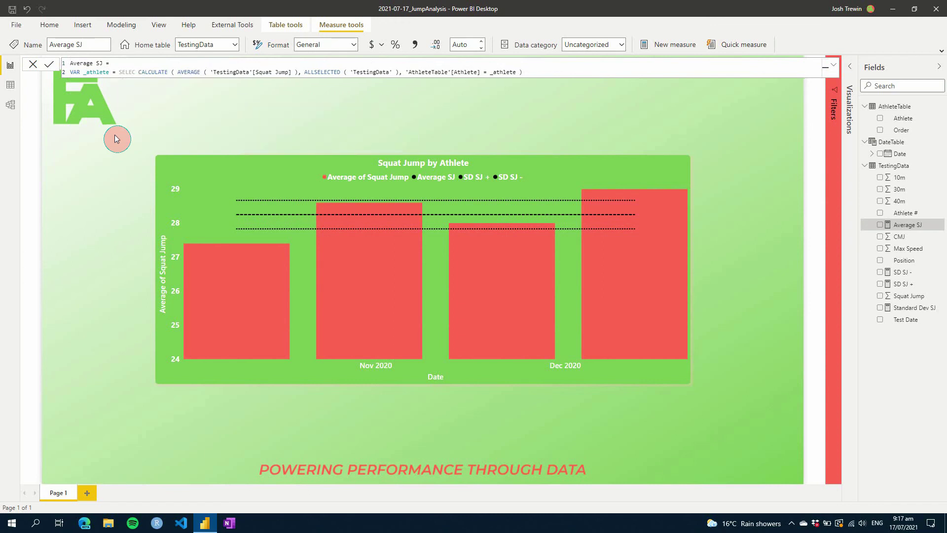
key(BackSpace)
key(Down)
key(Tab)
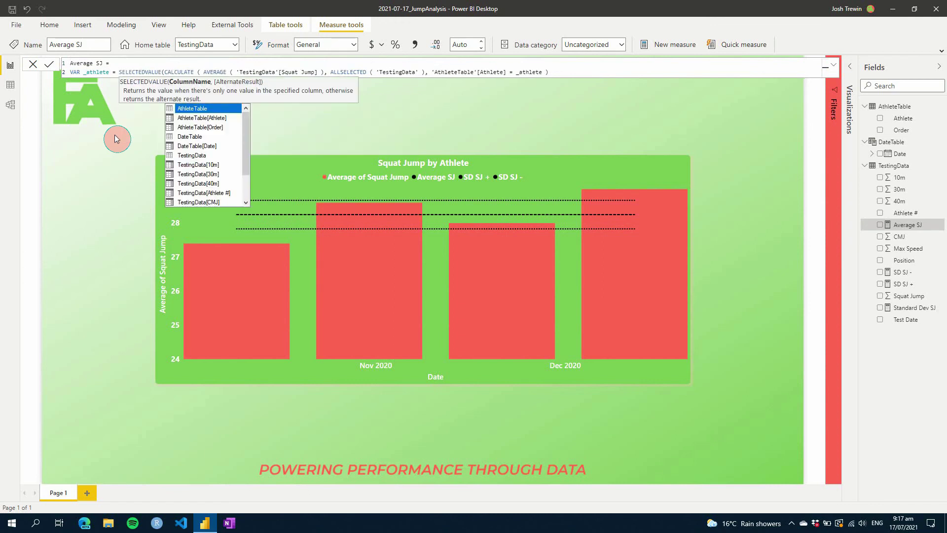
key(Down)
key(Tab)
text())
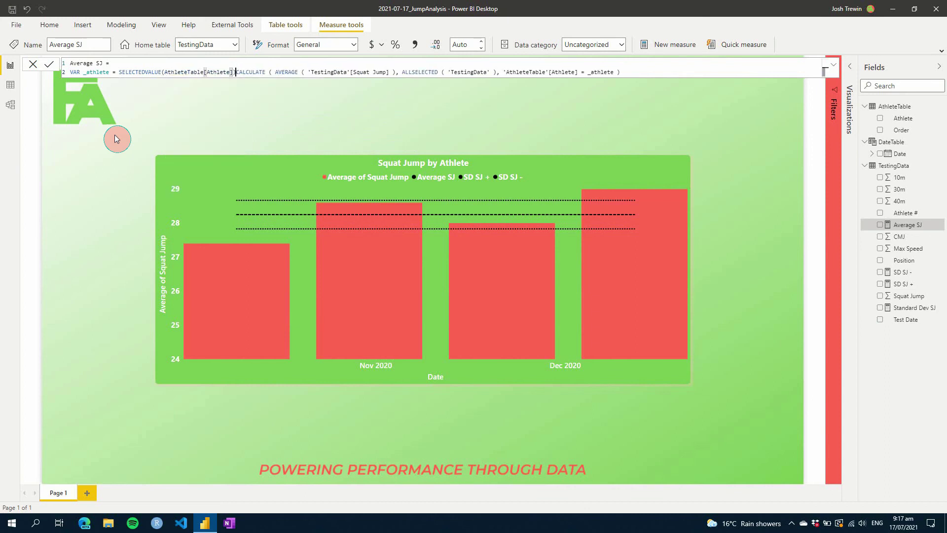
key(shift+Return)
text(RE)
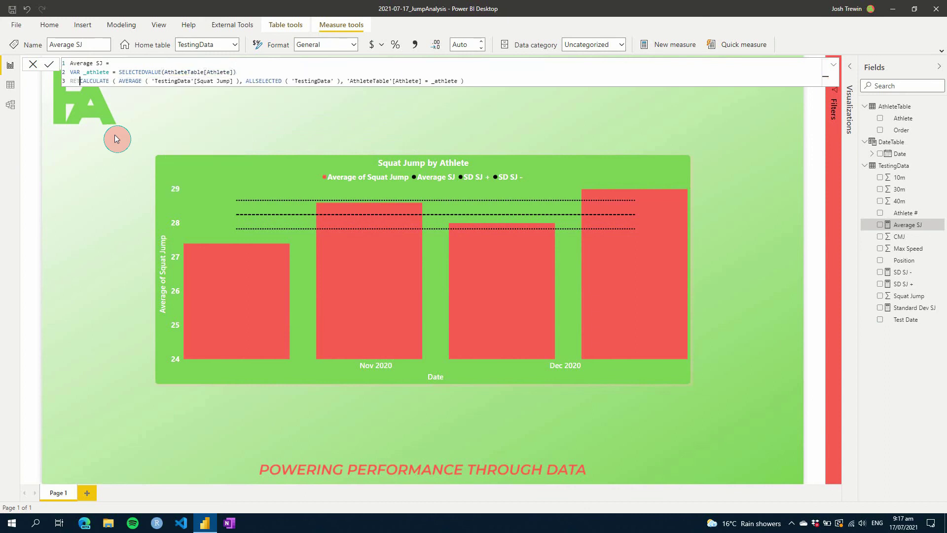
text(TURN)
key(shift+Return)
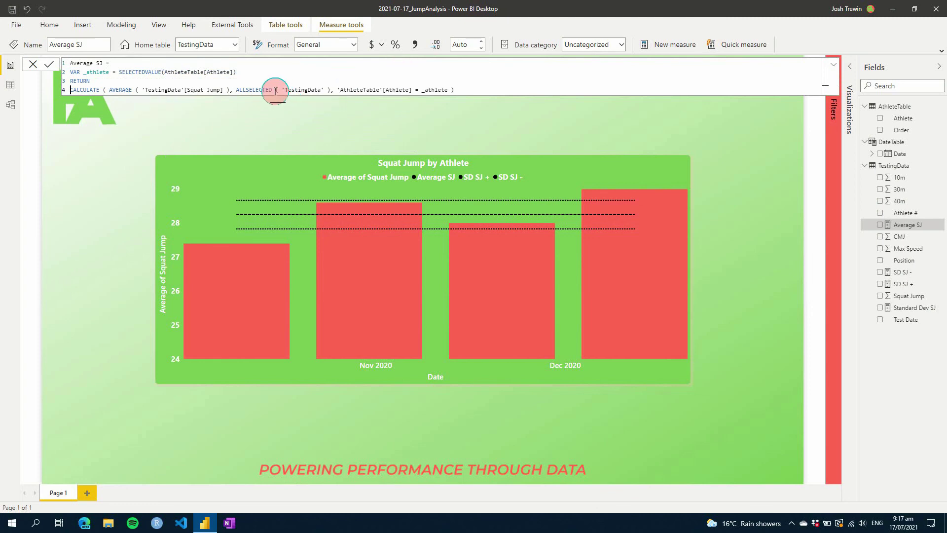
Step: Change ALLSELECTED to ALL('TestingData') and apply the Average SJ formula
click(273, 90)
drag(273, 91, 246, 90)
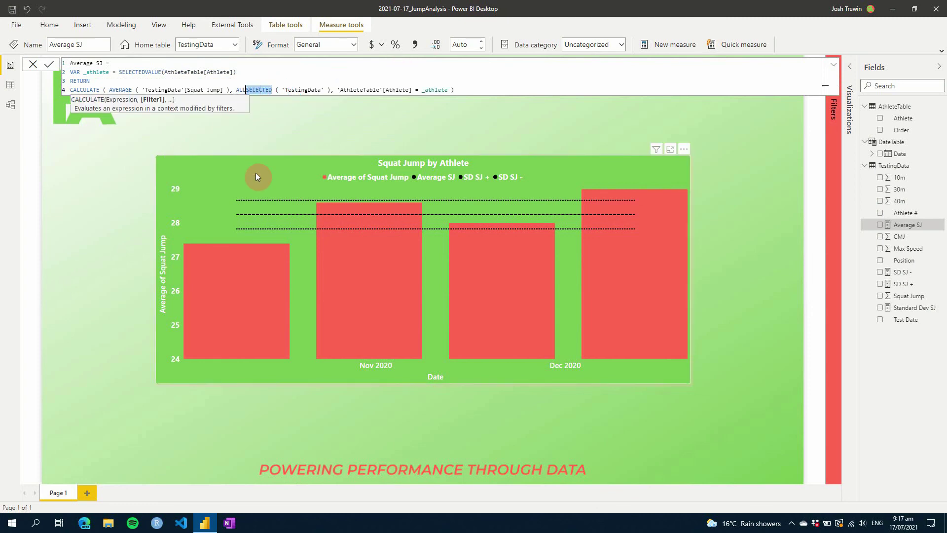
key(BackSpace)
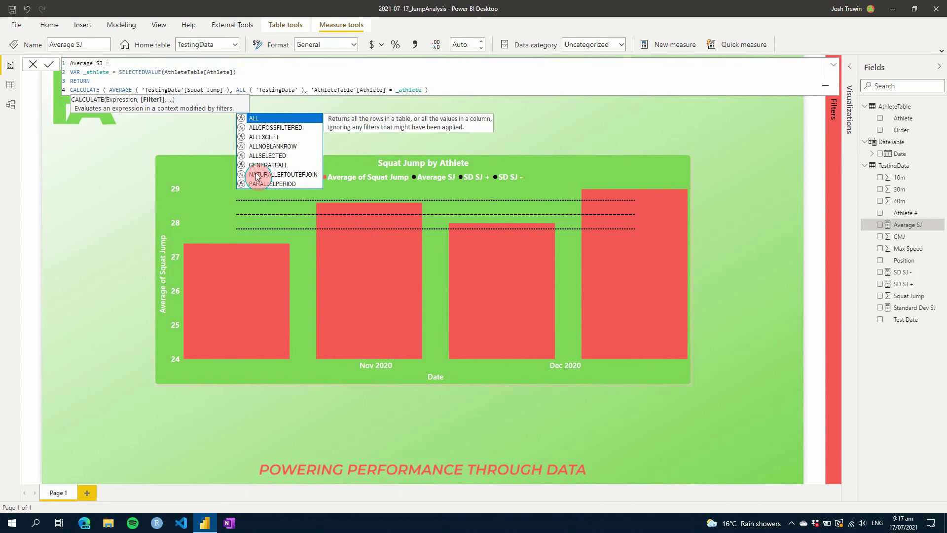
click(256, 177)
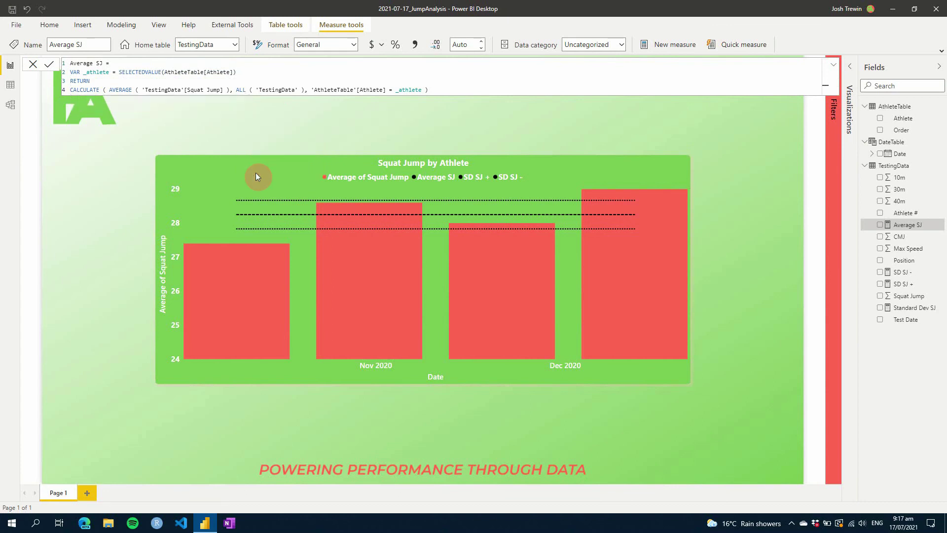
Step: Deselect the Average SJ measure and select the Squat Jump by Athlete chart
click(96, 296)
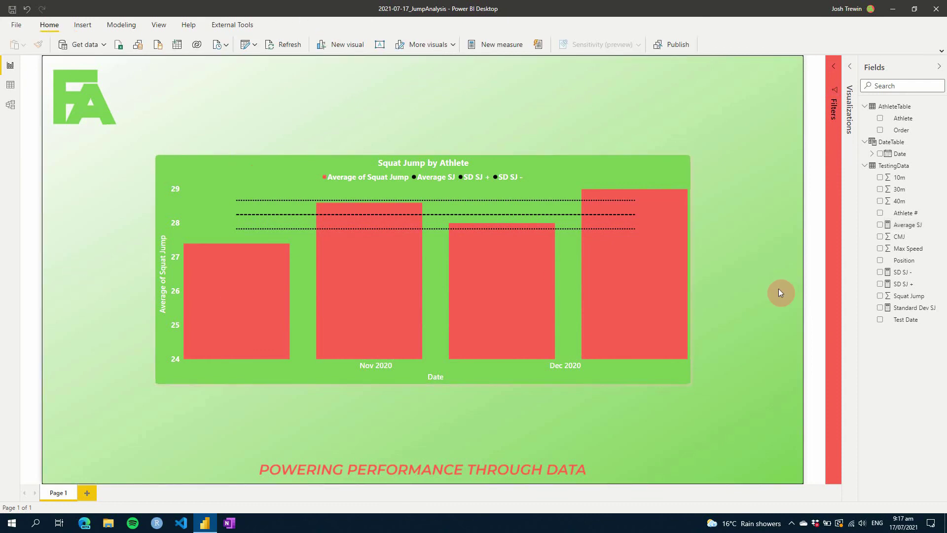
click(615, 383)
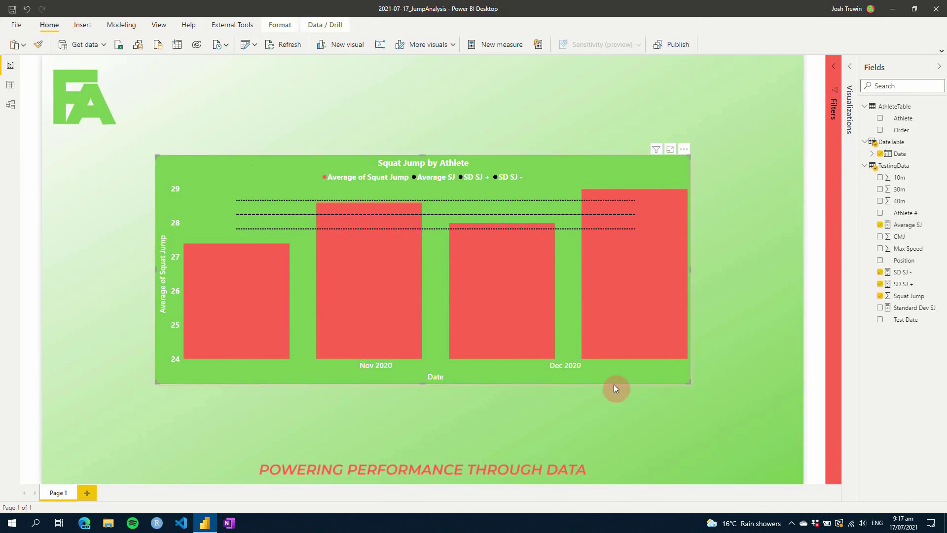